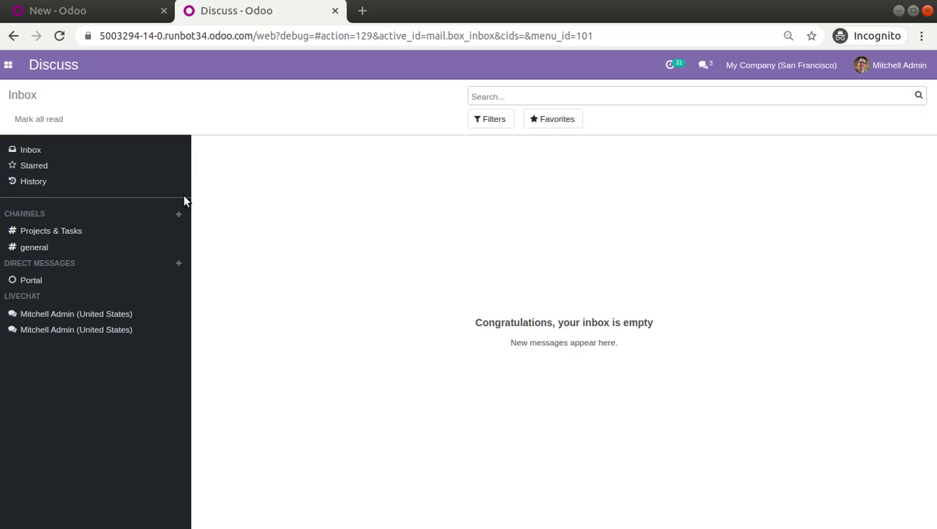
Leave the Discuss inbox and go to the Settings app from the apps menu
left_click(9, 65)
scroll(54, 398, "down", 3)
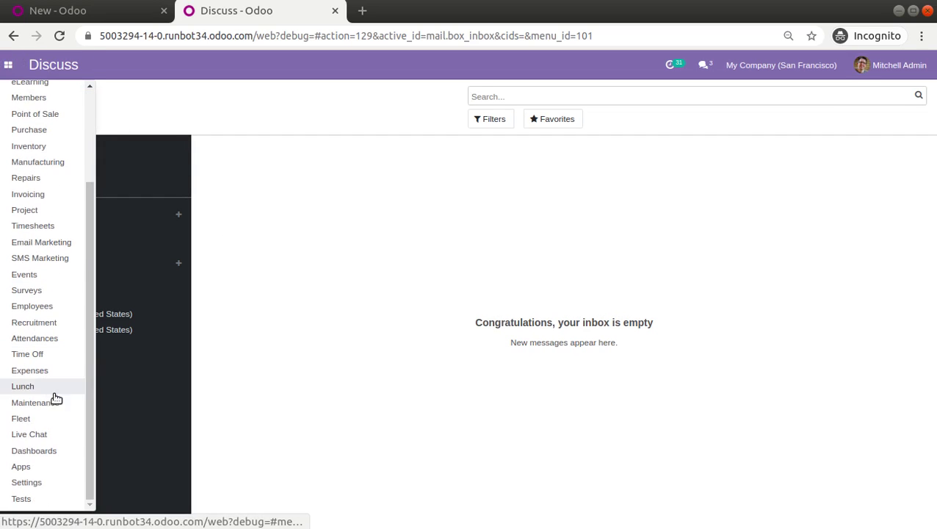
left_click(40, 481)
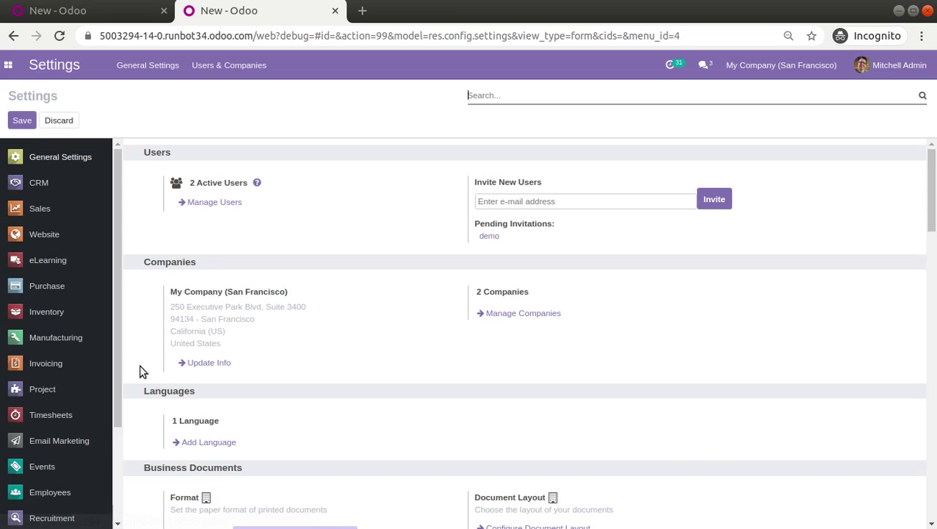
Scroll General Settings to Business Documents, where the paper format is US Letter
scroll(691, 293, "down", 5)
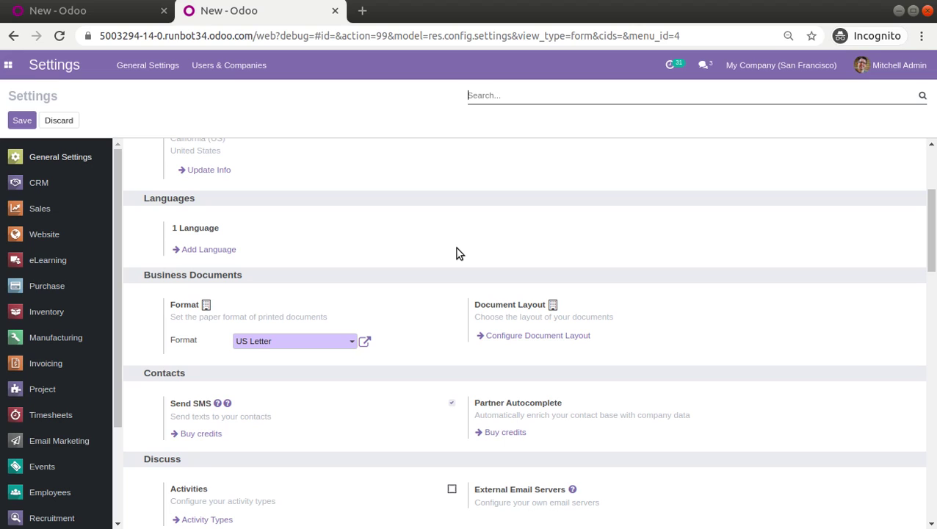
Duplicate the Settings page into a second tab and switch it to the Sales app
right_click(256, 10)
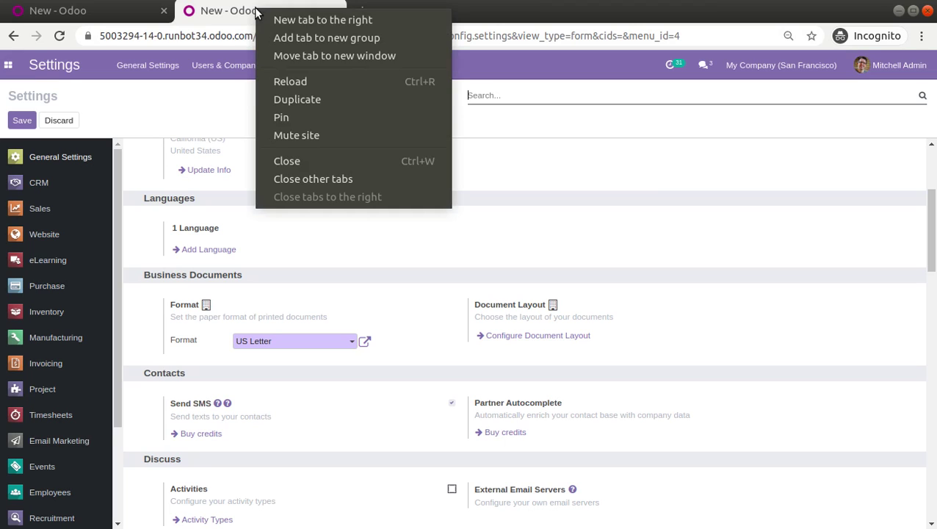
left_click(312, 100)
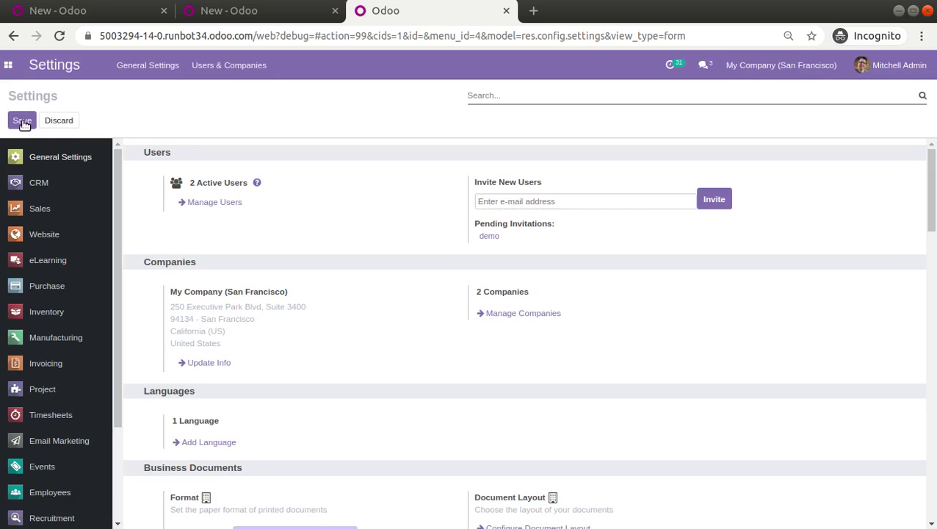
left_click(8, 65)
left_click(41, 175)
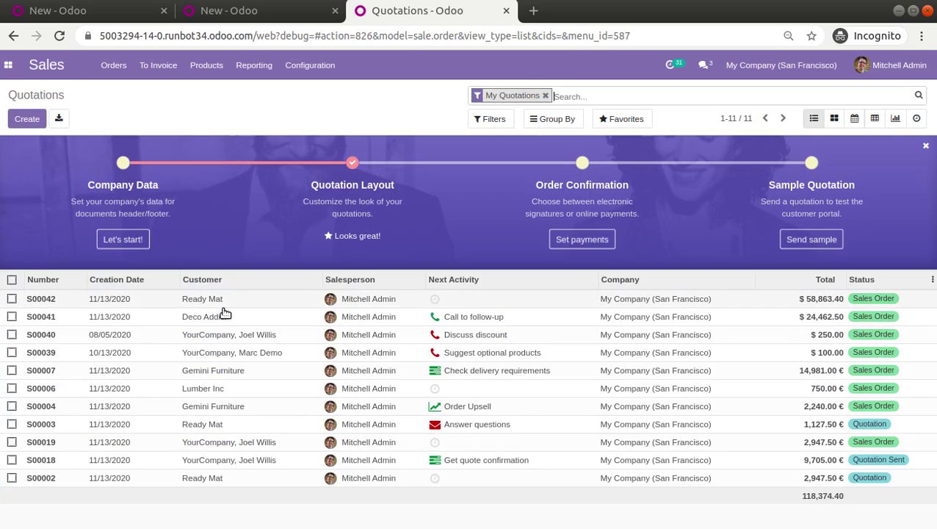
Open sales order S00041 and print its Quotation / Order PDF
left_click(223, 314)
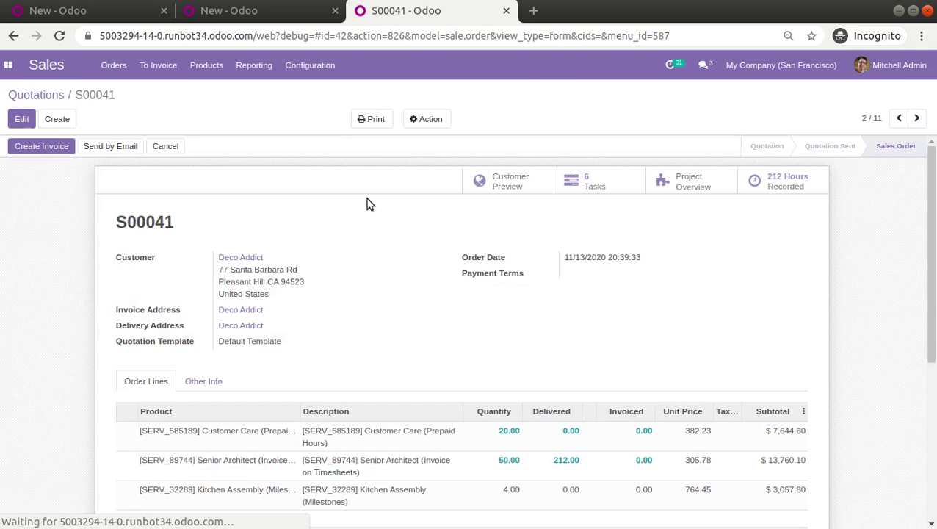
left_click(373, 119)
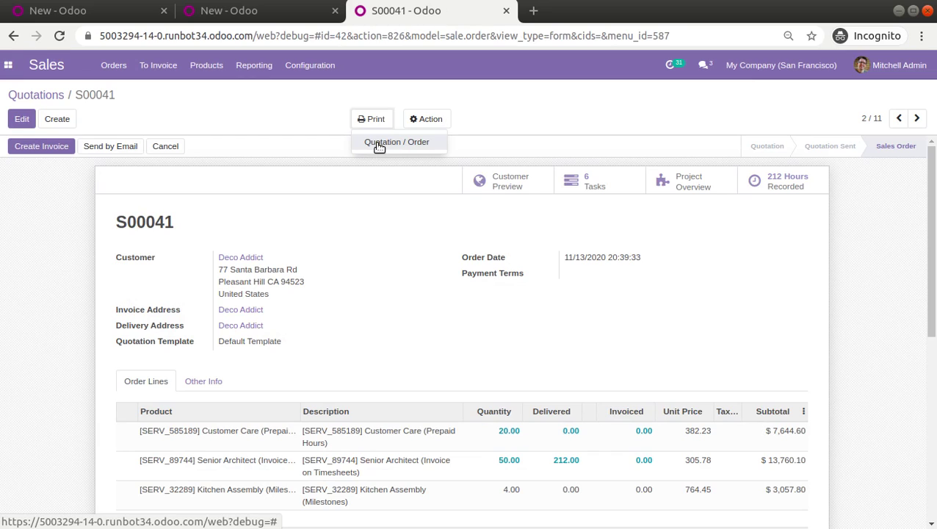
left_click(378, 145)
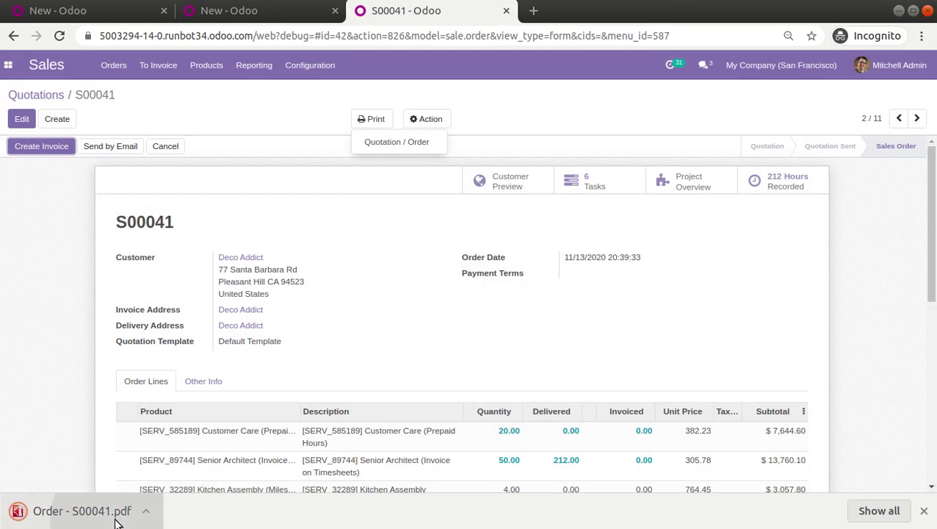
Review Order - S00041.pdf ($24,462.50 total) in red and green, then return to S00041
scroll(934, 182, "down", 3)
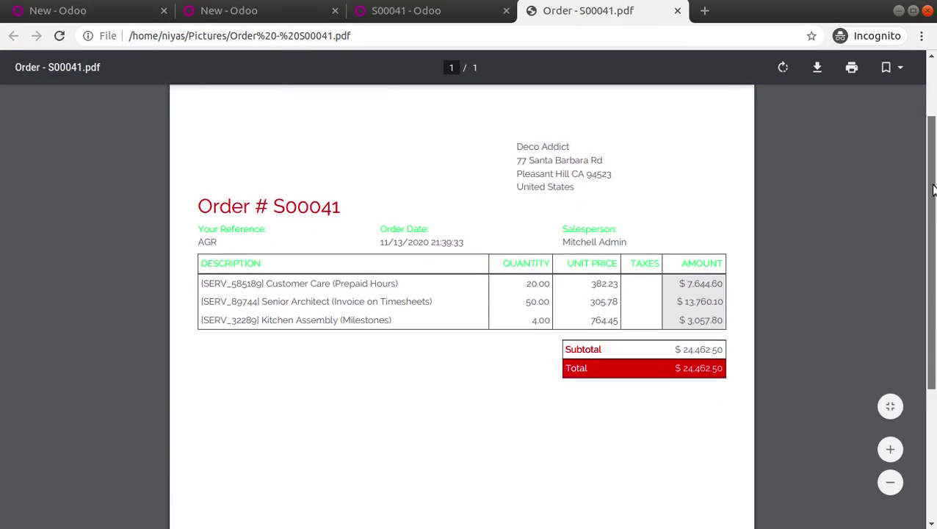
scroll(934, 182, "up", 3)
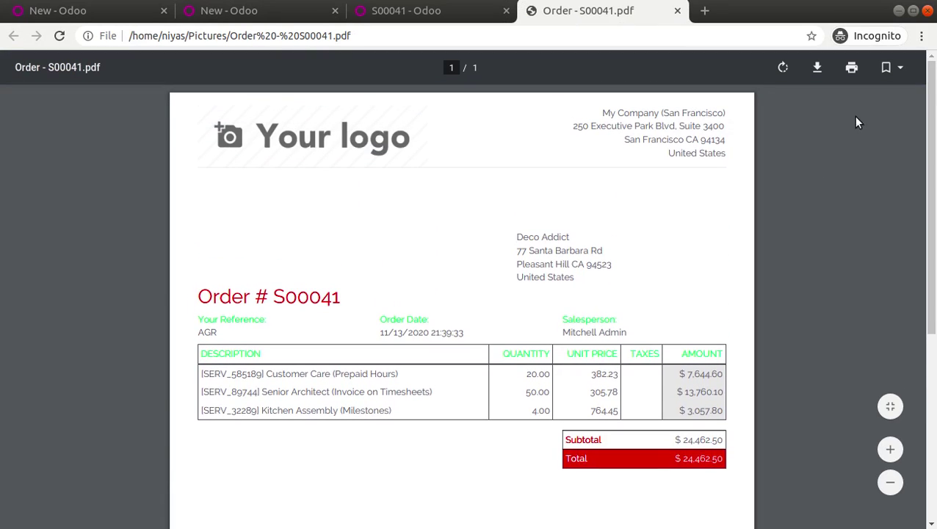
scroll(934, 167, "down", 1)
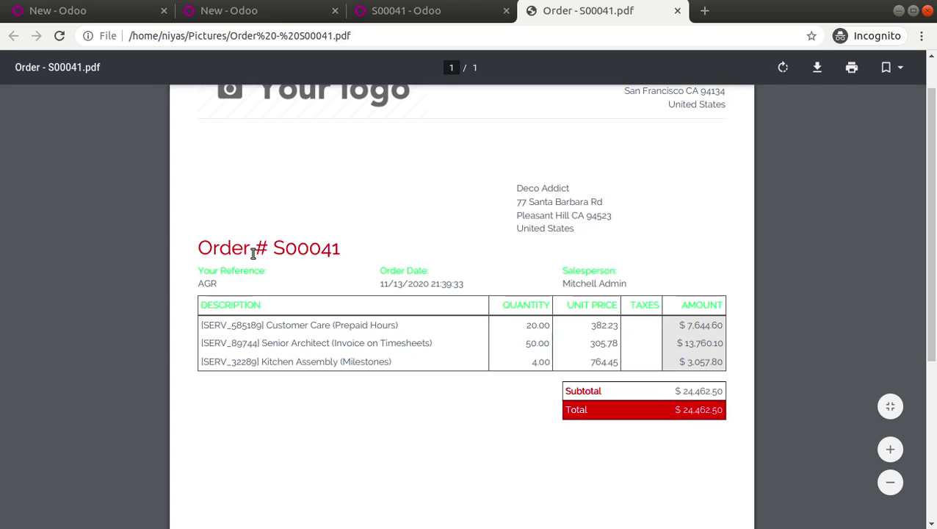
scroll(247, 268, "up", 1)
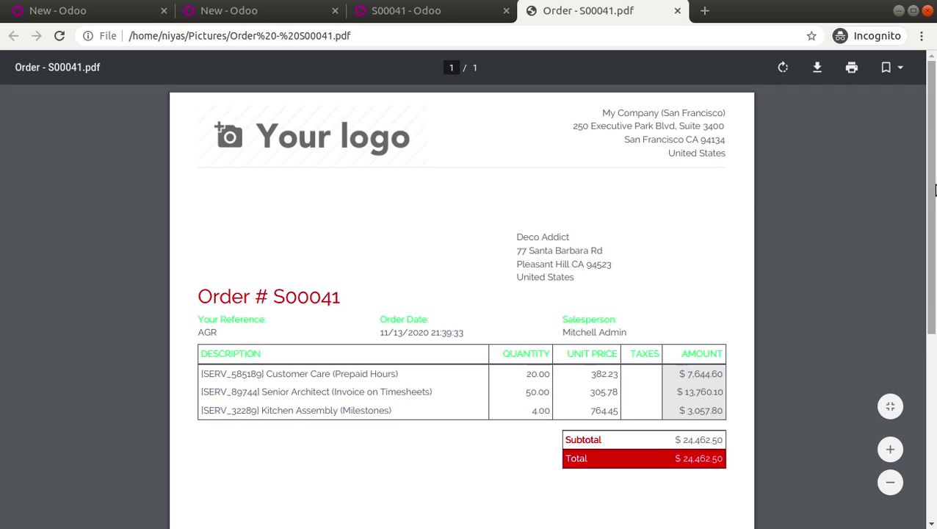
scroll(931, 190, "down", 4)
scroll(931, 190, "up", 5)
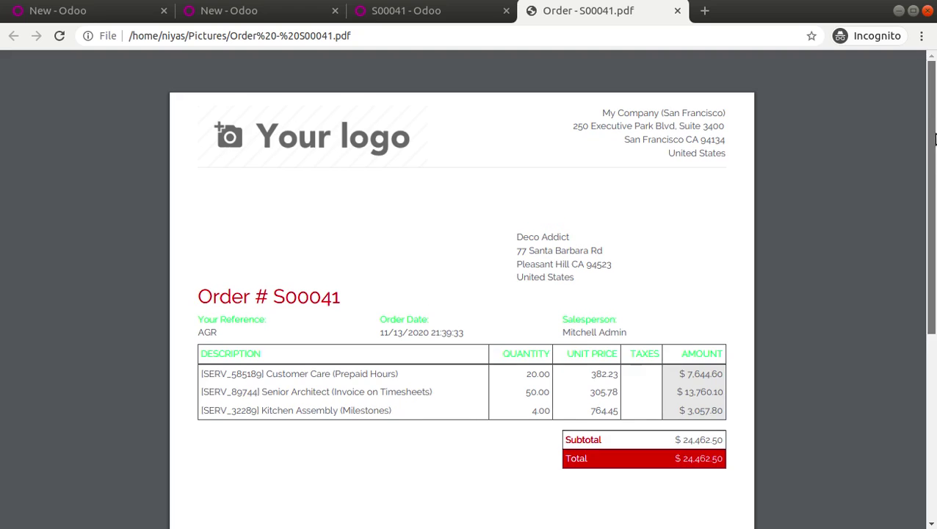
left_click(450, 14)
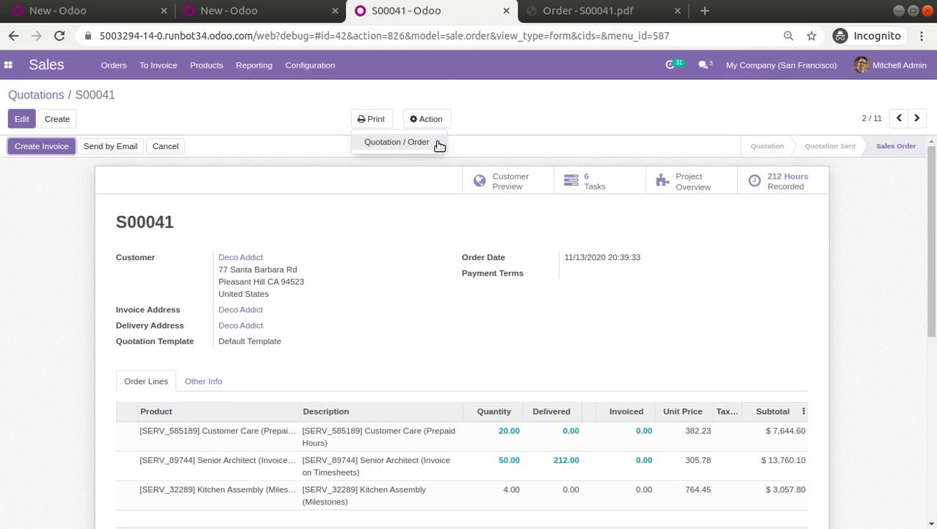
Open Configure Document Layout: Boxed layout, red #D00F0F and green colours, Raleway font
left_click(299, 20)
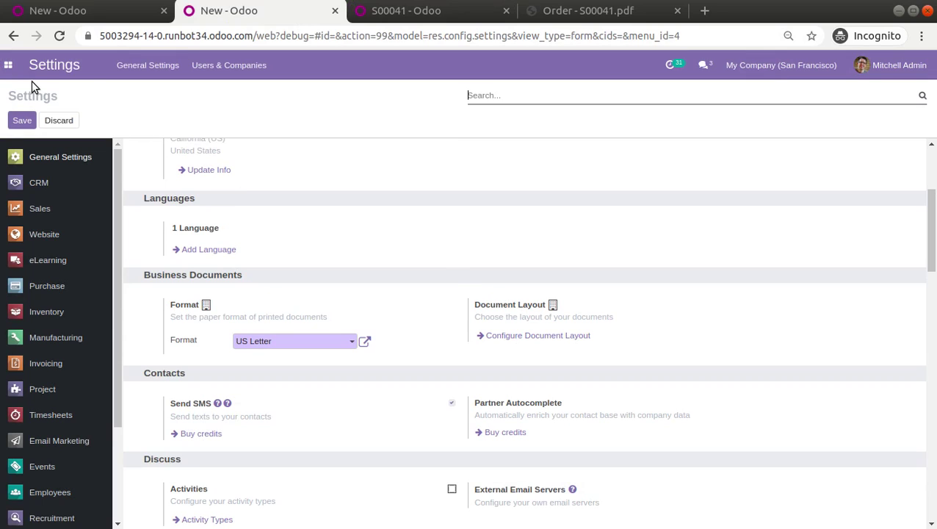
left_click(496, 342)
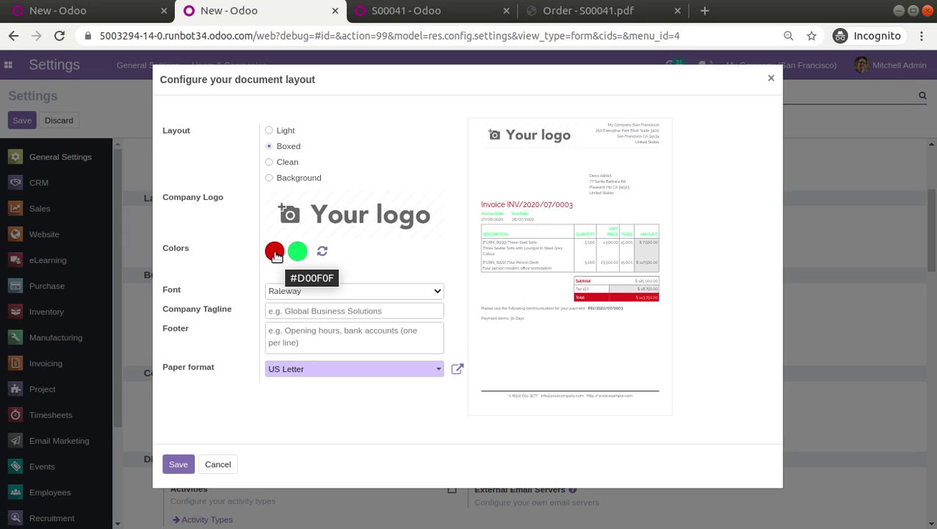
left_click(551, 14)
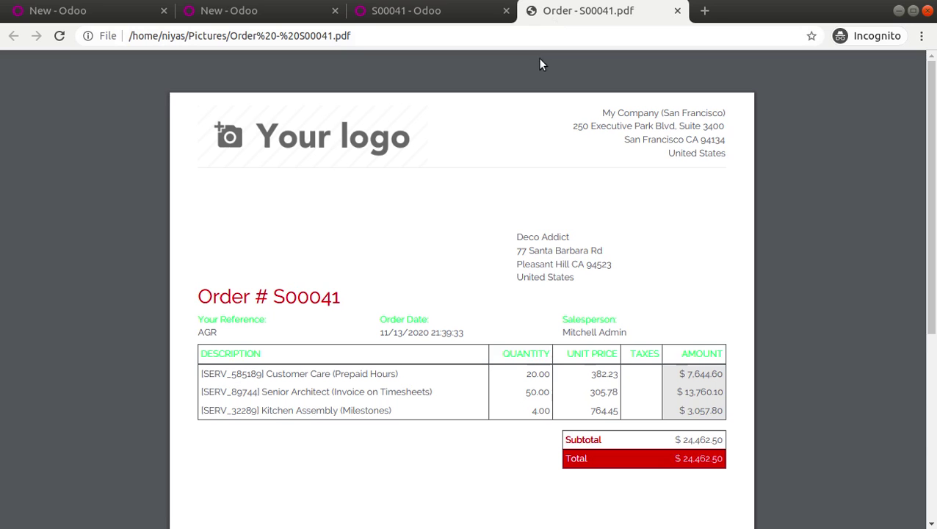
left_click(273, 17)
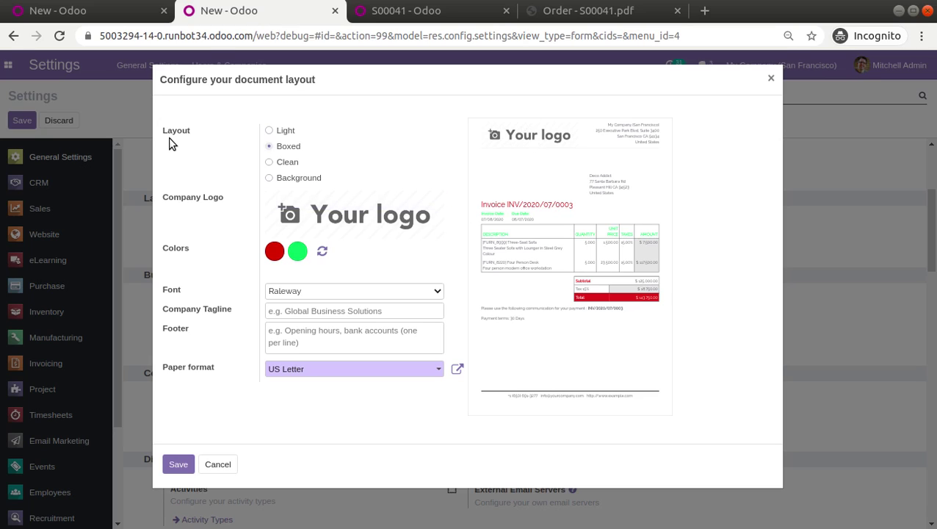
Preview the Light, Boxed and Clean layouts, then select the Background layout
left_click(279, 137)
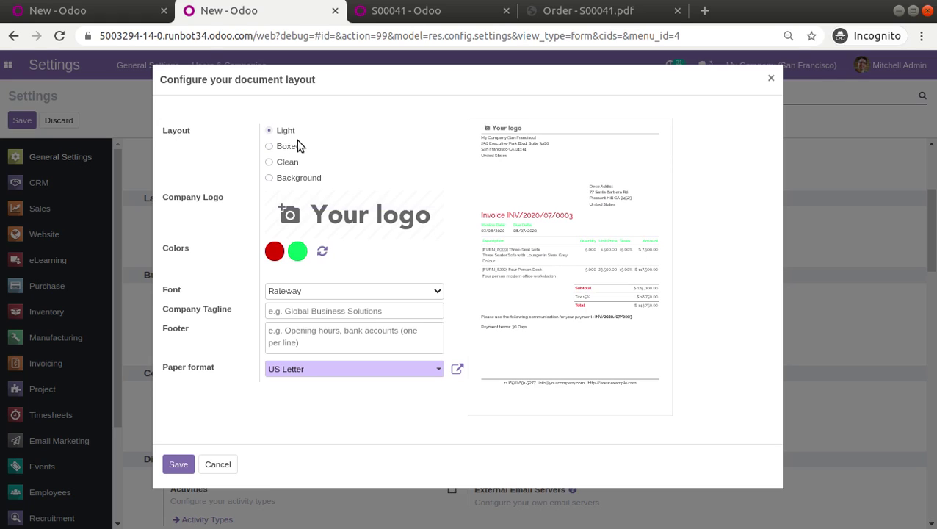
left_click(286, 148)
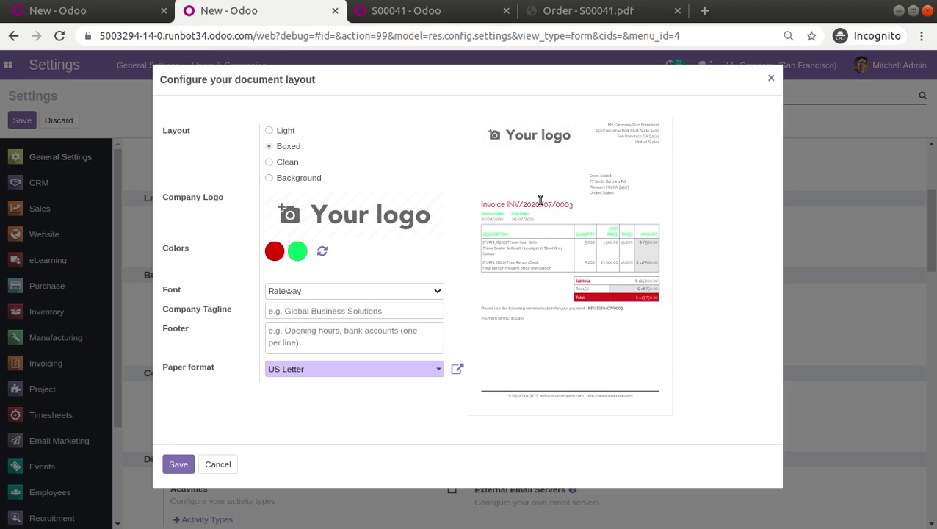
left_click(279, 163)
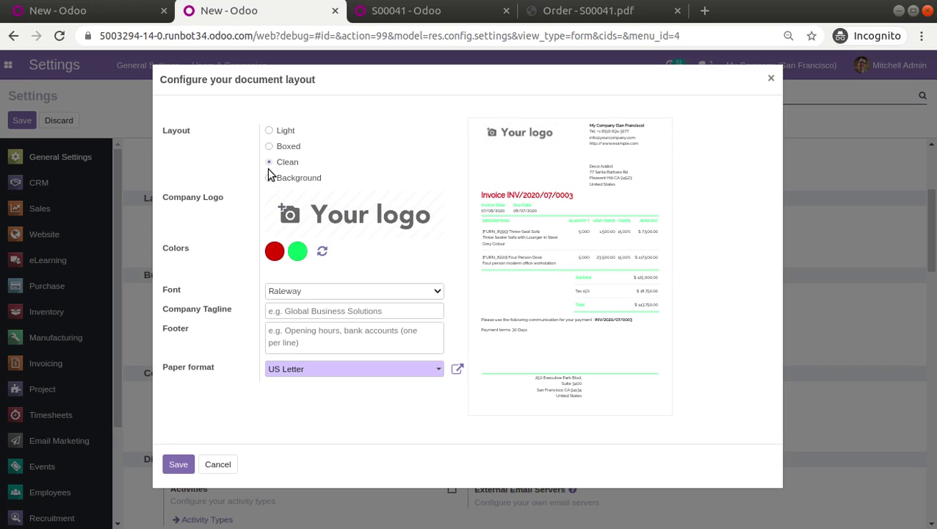
left_click(291, 177)
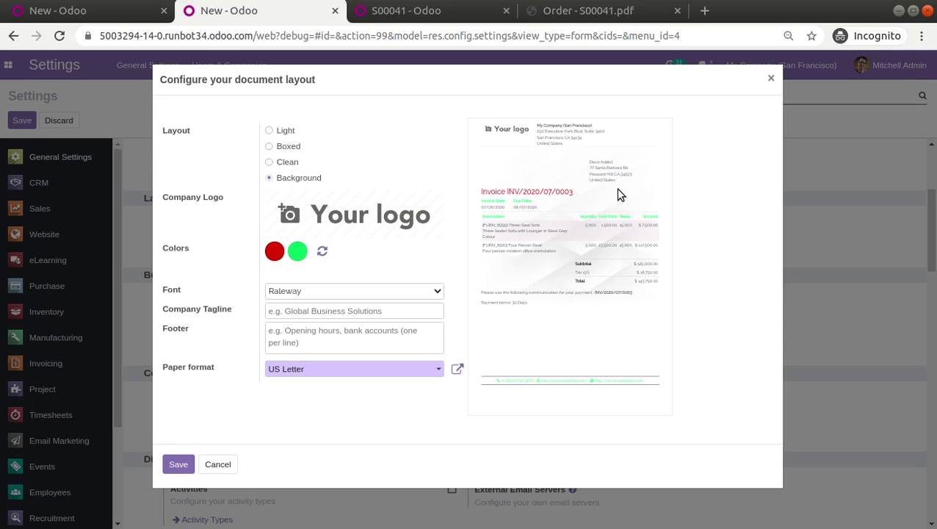
Change the secondary colour from green to a darker blue
left_click(297, 251)
left_click_drag(449, 156, 499, 142)
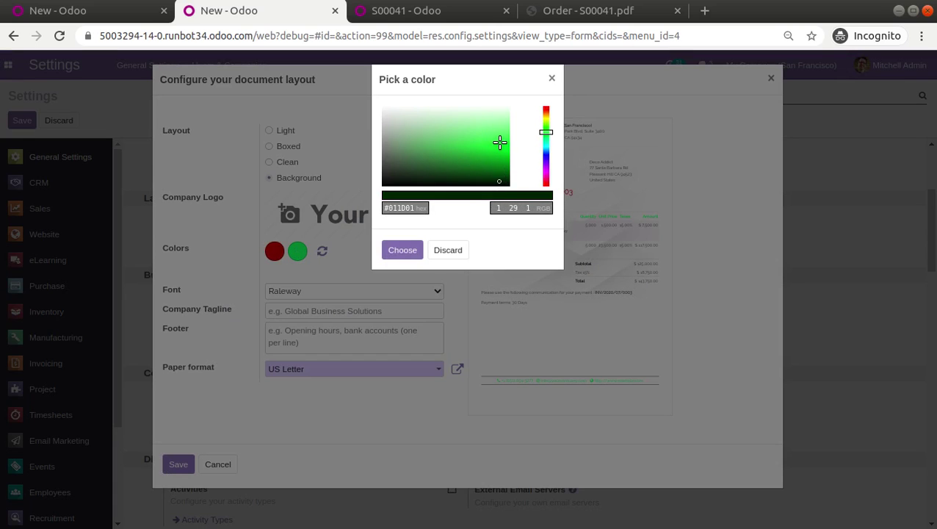
left_click(547, 112)
mouse_move(546, 111)
left_mouse_down()
mouse_move(551, 159)
mouse_move(545, 153)
left_mouse_up()
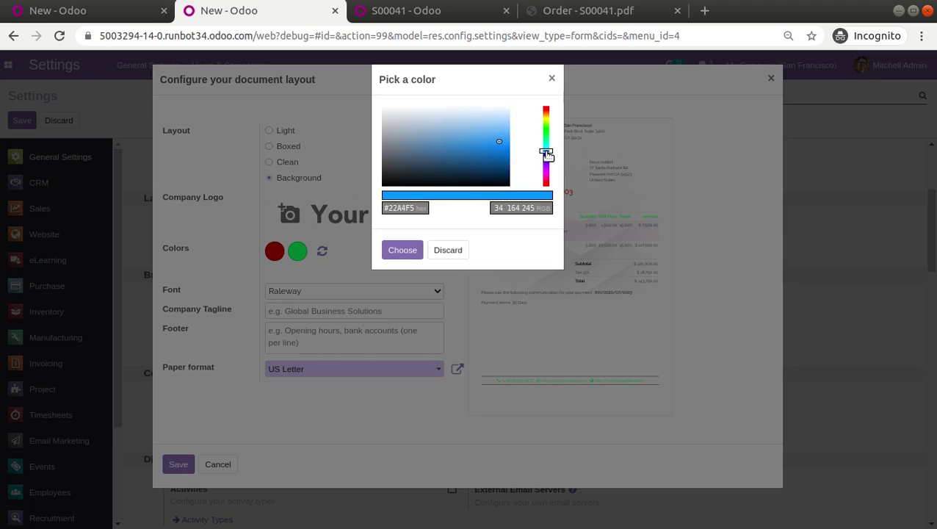
left_click(475, 163)
left_click(403, 249)
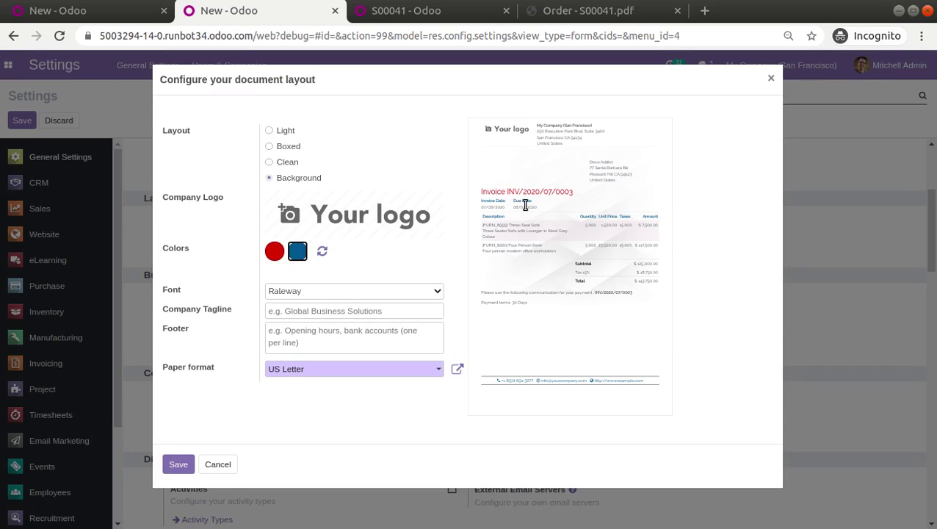
Set the primary colour from red to bright green #74DA15
left_click(276, 257)
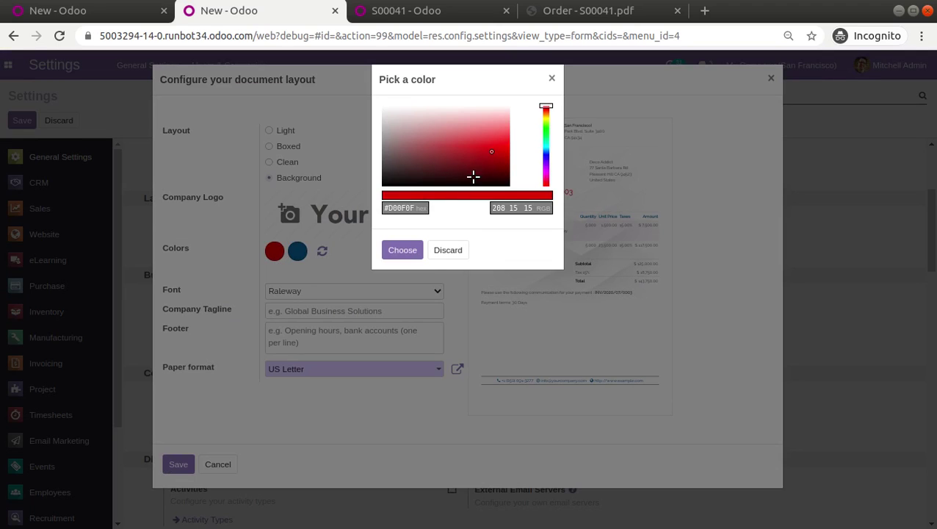
left_click(547, 127)
left_click(486, 147)
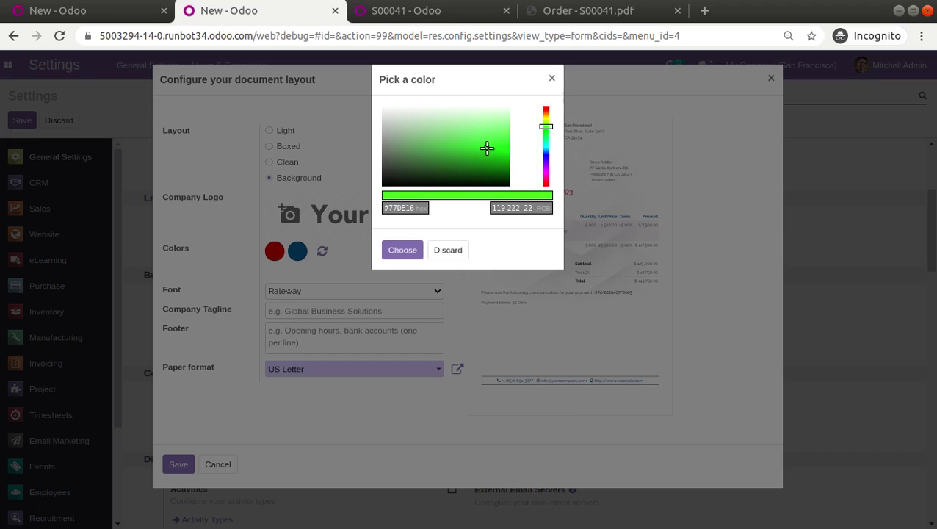
left_click_drag(414, 203, 382, 206)
left_click(406, 253)
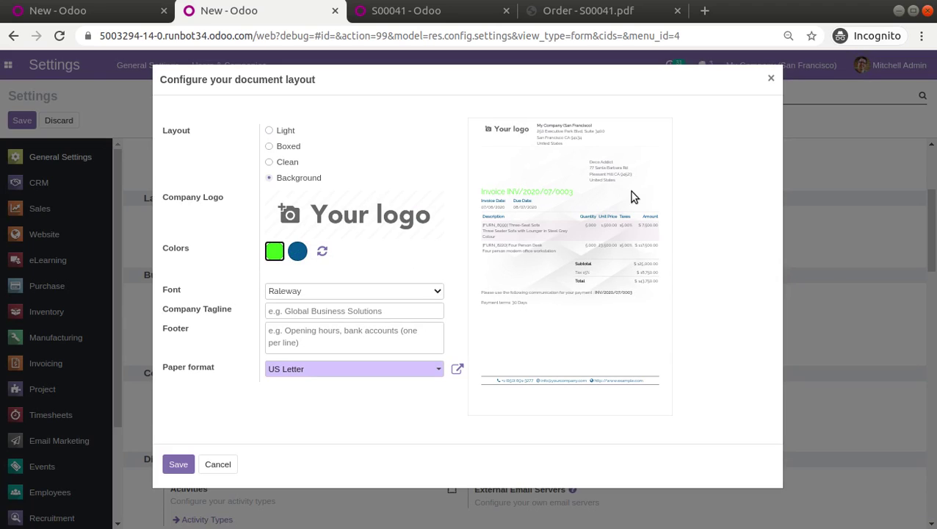
left_click(294, 294)
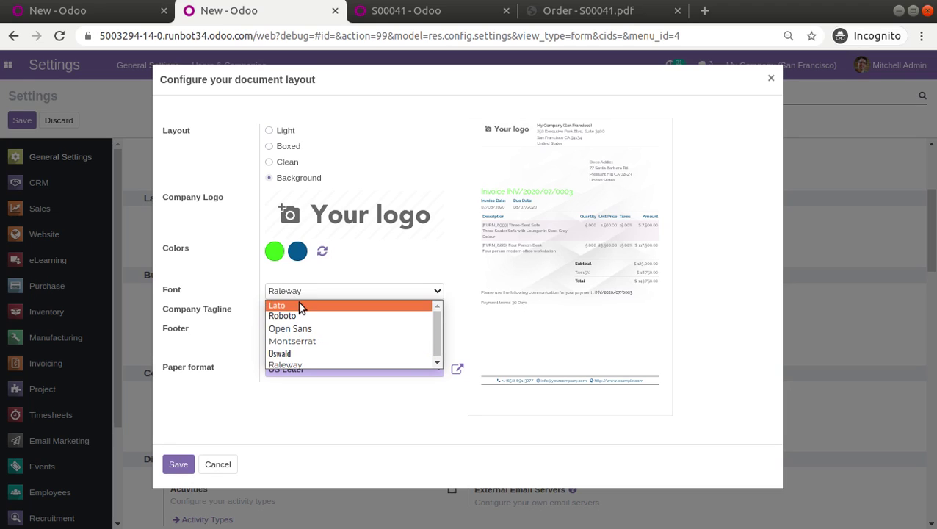
Set the font to Roboto, keep US Letter paper, and save the layout
left_click(303, 306)
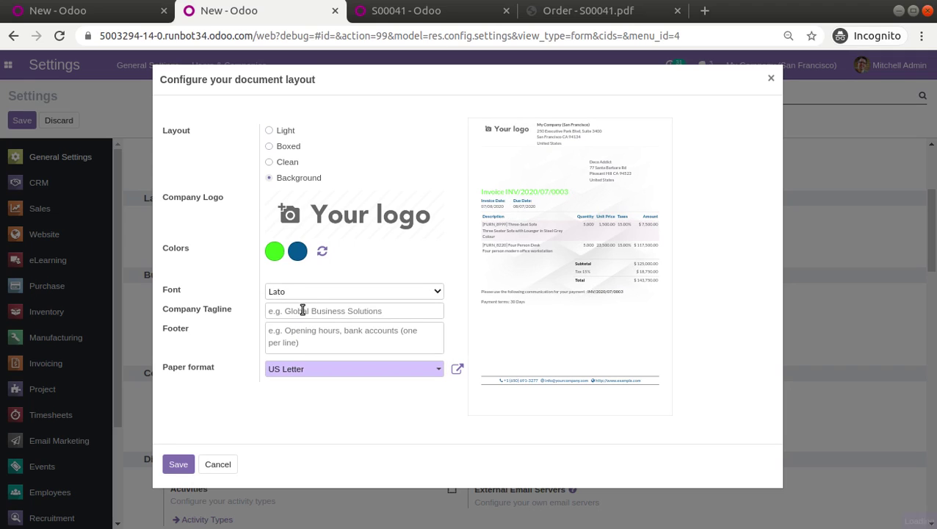
left_click(306, 294)
left_click(306, 315)
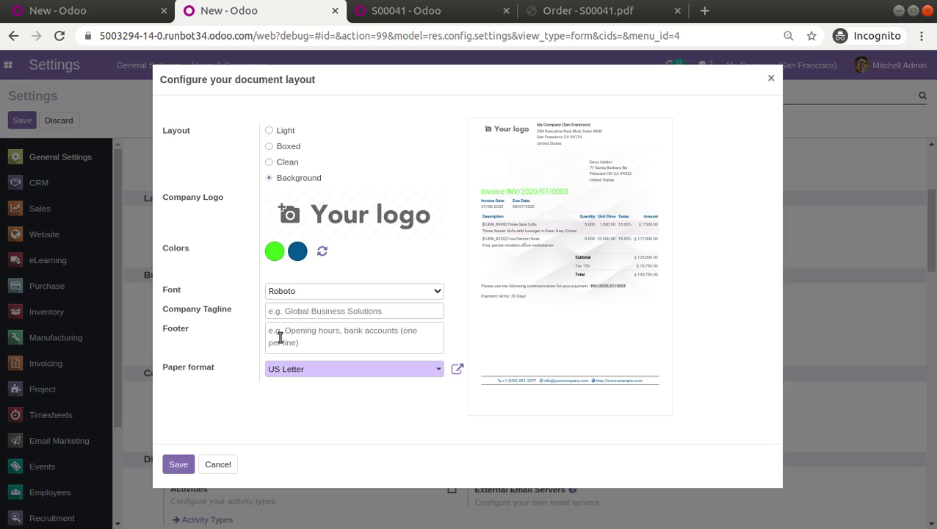
left_click(297, 373)
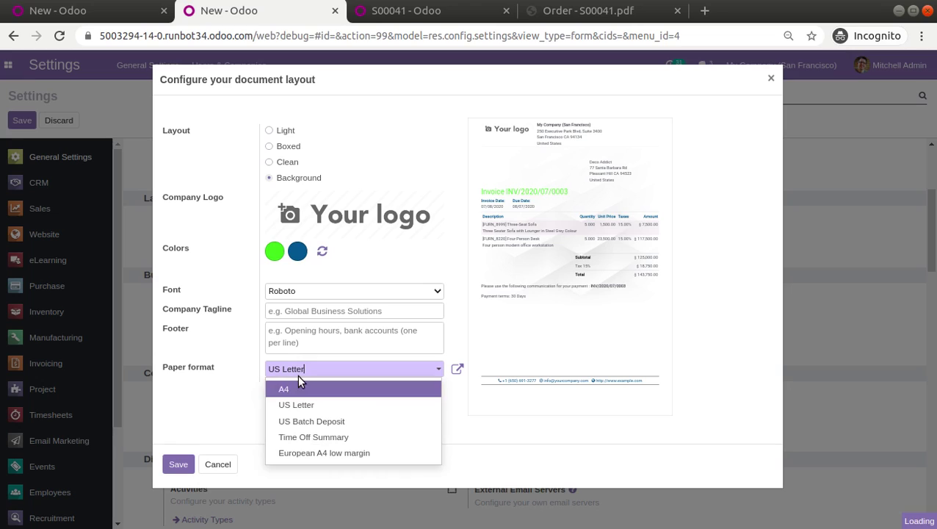
left_click(206, 399)
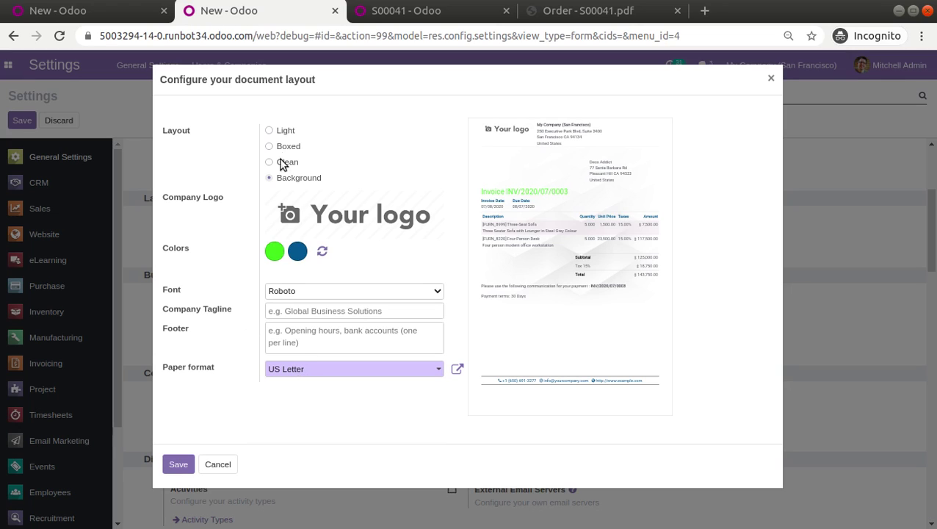
left_click(174, 469)
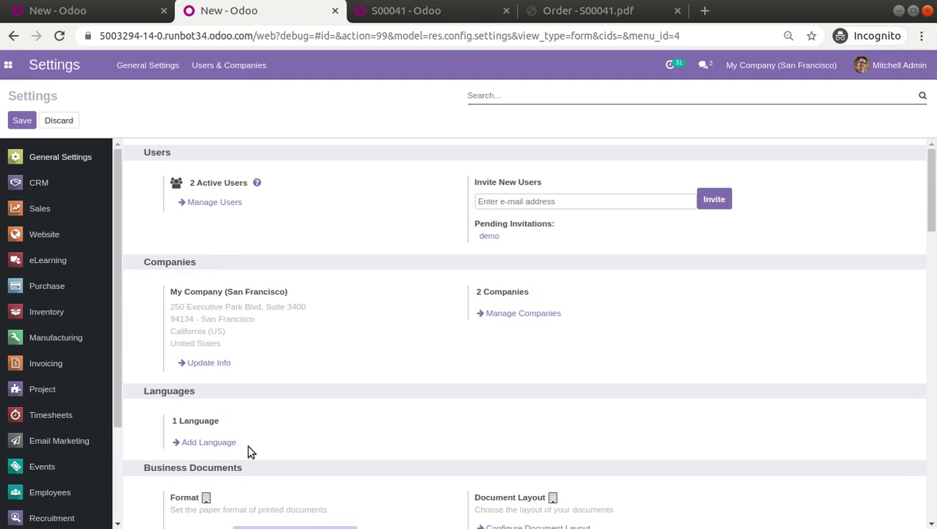
Reprint S00041's Quotation / Order and open Order - S00041 (1).pdf in the green layout
left_click(376, 13)
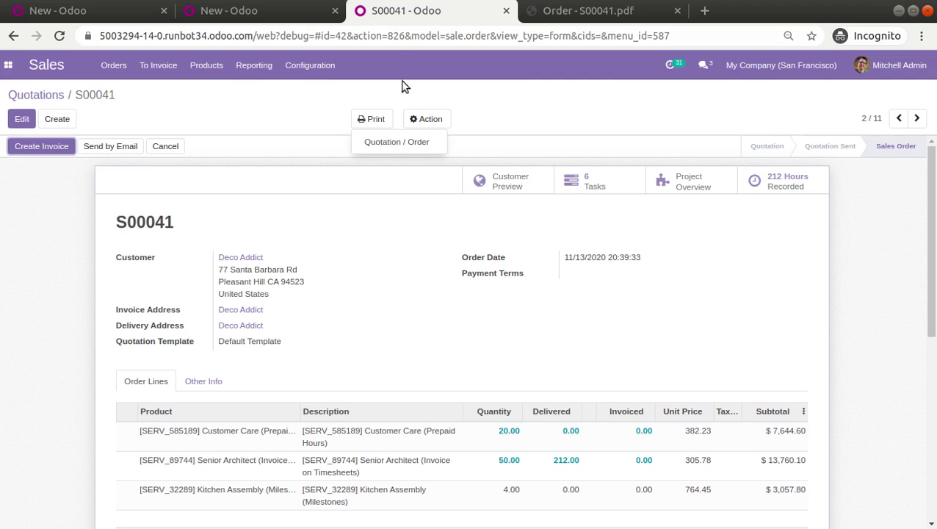
left_click(399, 141)
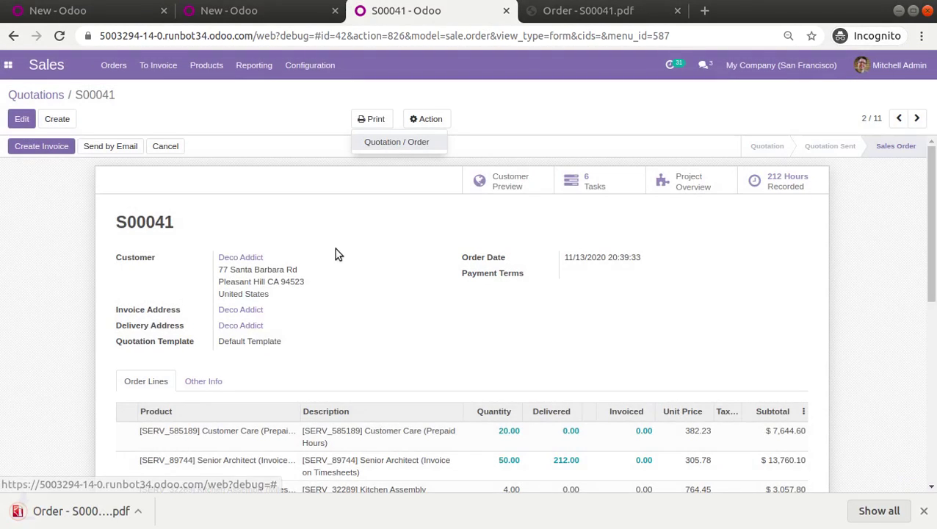
left_click(92, 526)
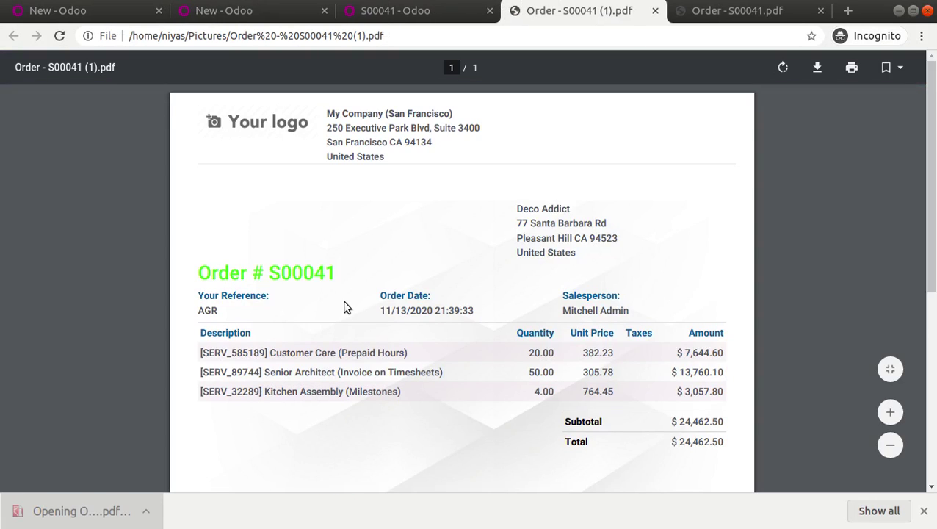
scroll(343, 308, "down", 1)
scroll(344, 306, "down", 6)
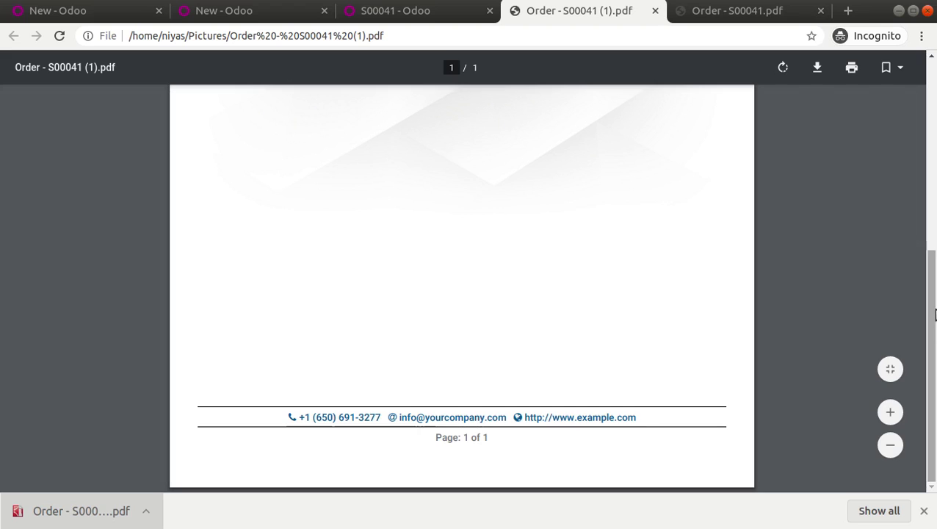
Compare the new green order PDF against the older red Order - S00041.pdf
scroll(812, 257, "up", 3)
scroll(429, 294, "up", 3)
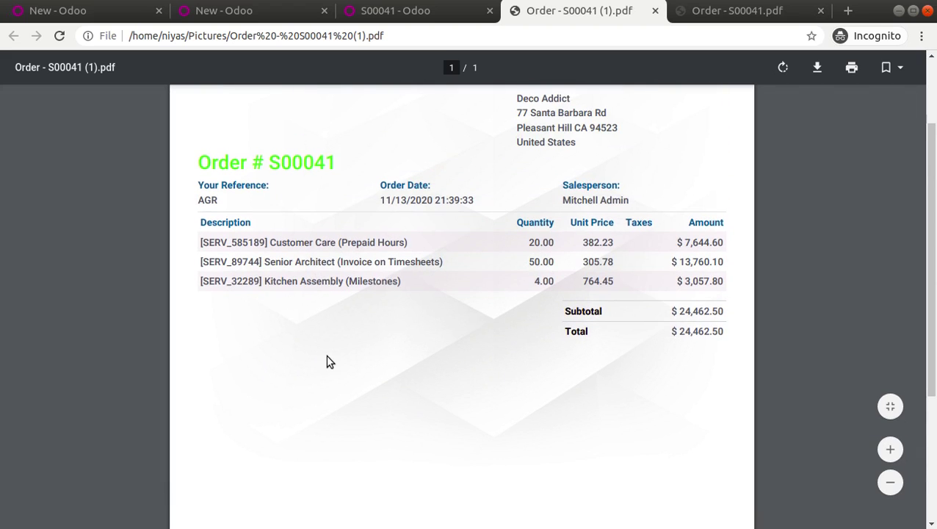
scroll(326, 361, "up", 2)
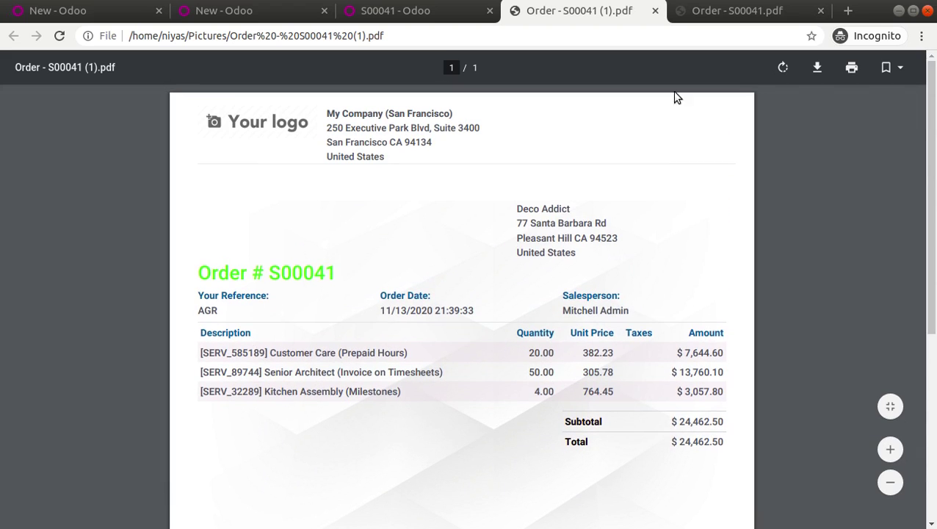
left_click(699, 13)
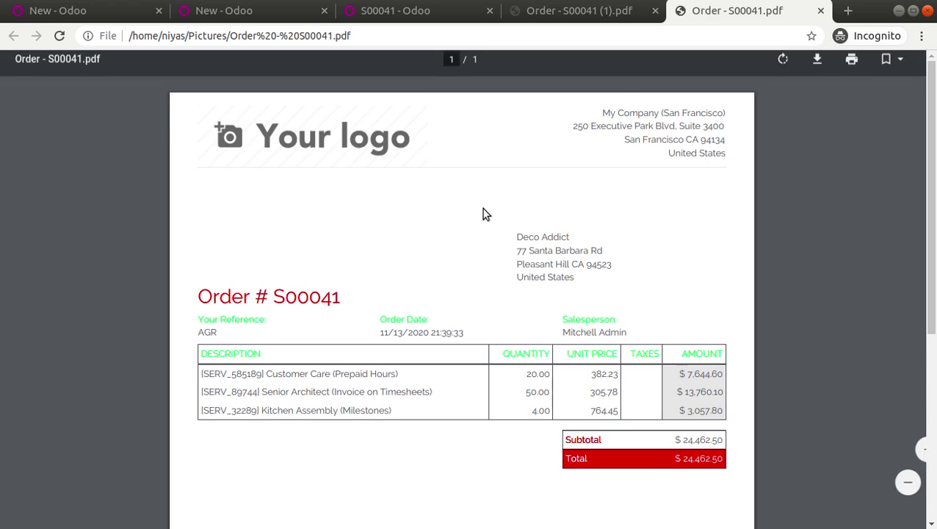
scroll(366, 381, "down", 2)
scroll(374, 360, "up", 2)
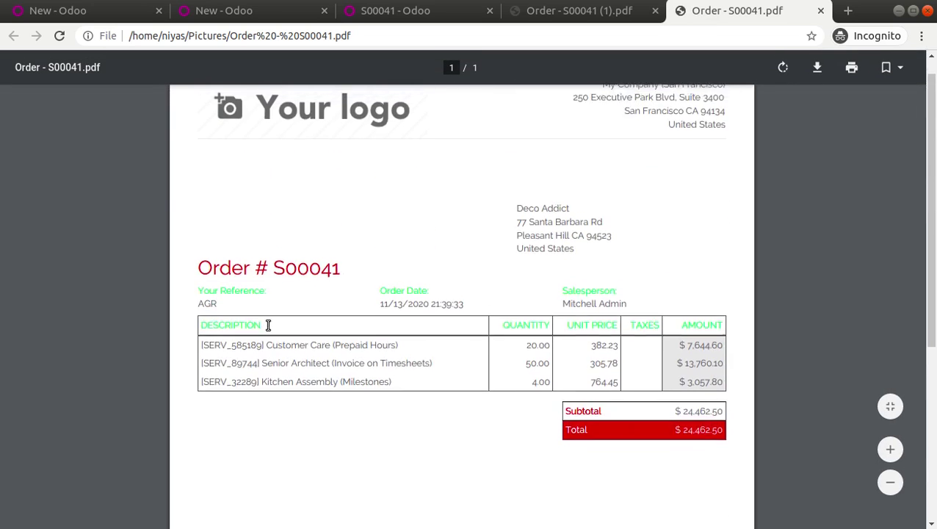
Review the green Order - S00041 (1).pdf again, then return to sales order S00041
left_click(584, 16)
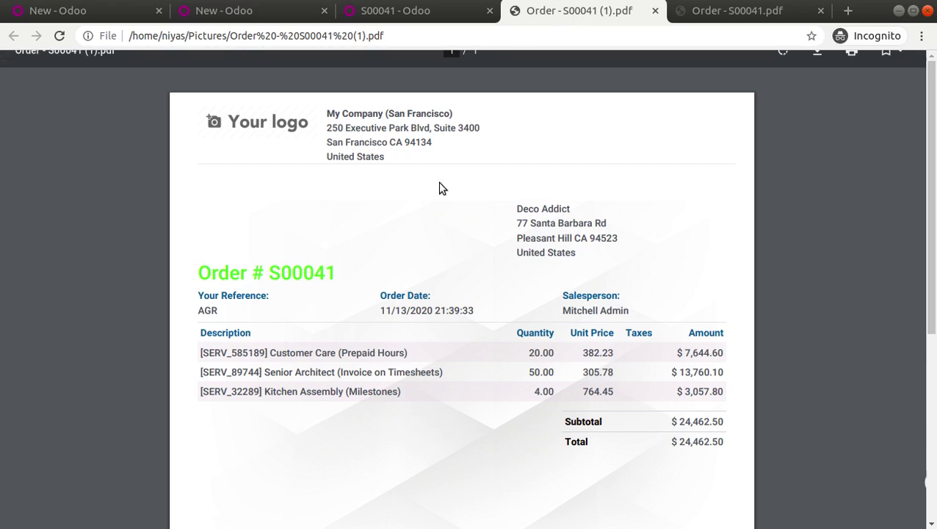
scroll(239, 309, "down", 1)
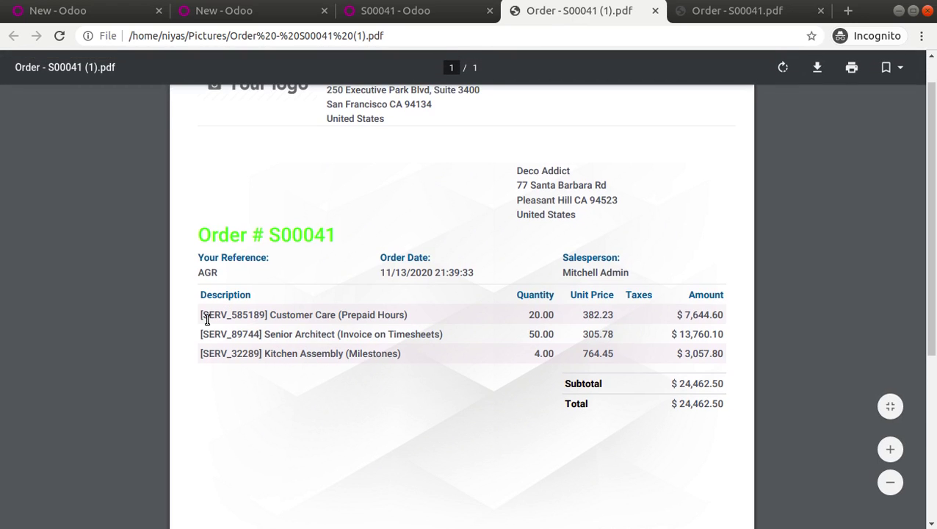
scroll(235, 260, "up", 1)
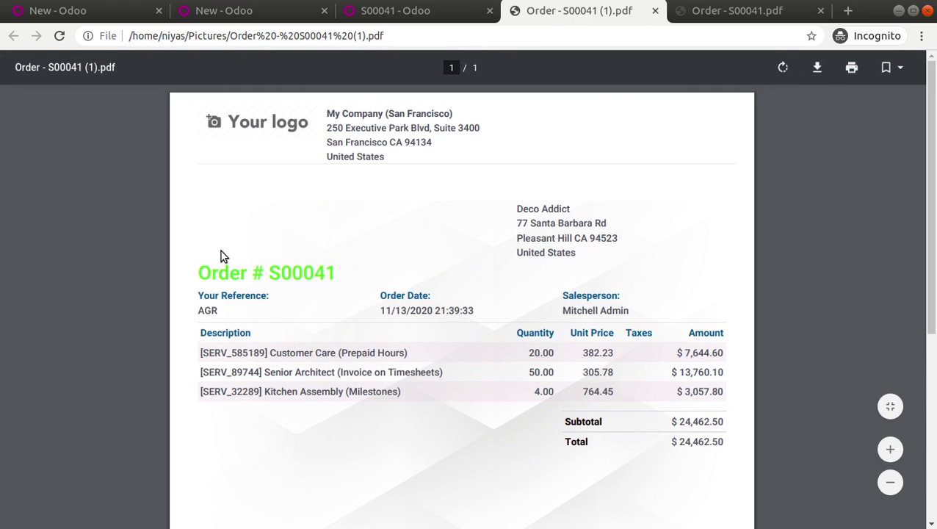
left_click_drag(932, 262, 935, 202)
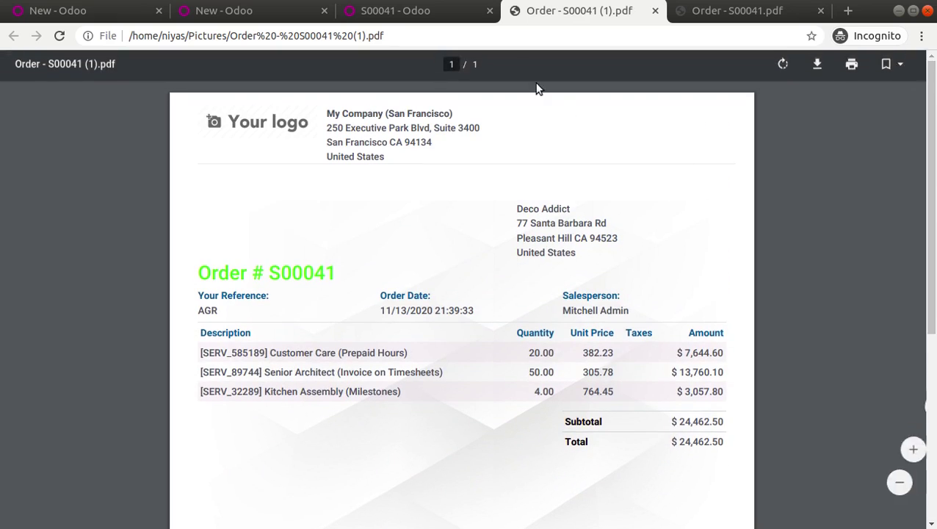
left_click(446, 15)
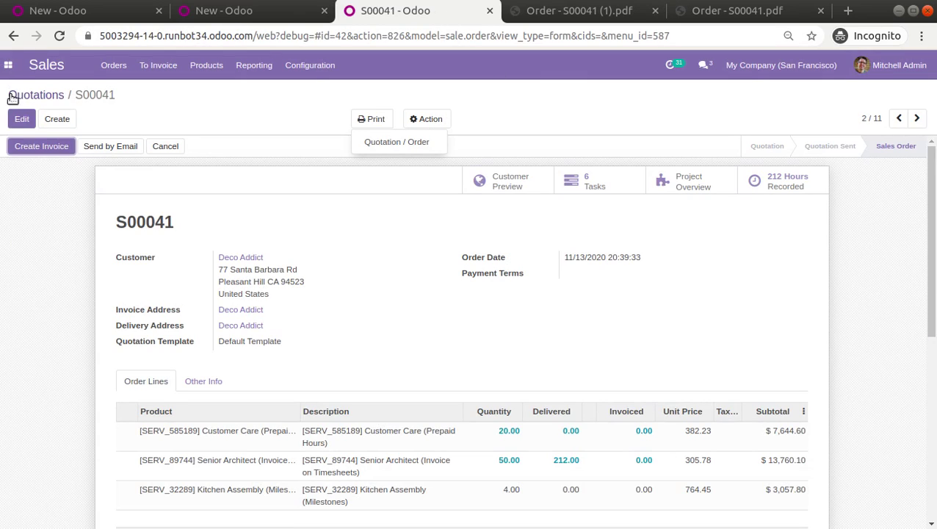
Reopen Document Layout from Settings to confirm Background layout, Roboto font and US Letter, then cancel
left_click(8, 64)
scroll(29, 367, "down", 5)
left_click(50, 486)
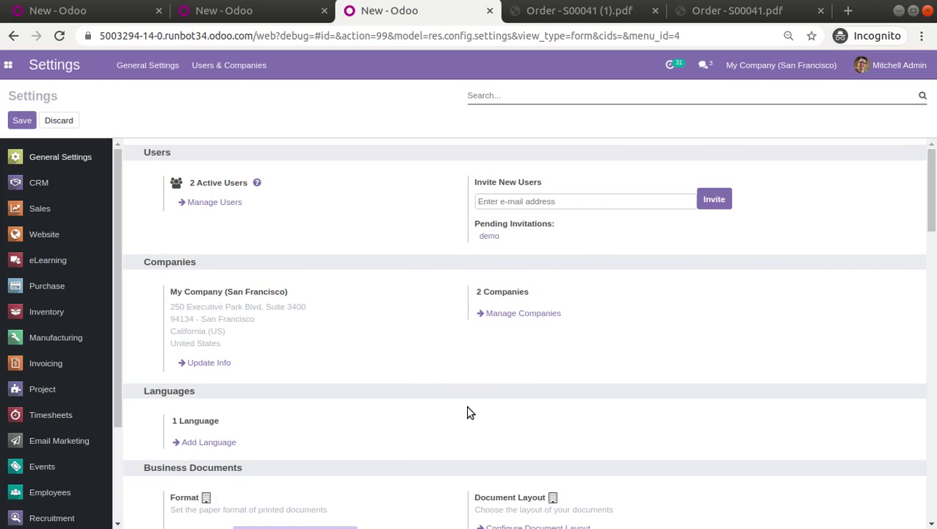
scroll(470, 418, "down", 3)
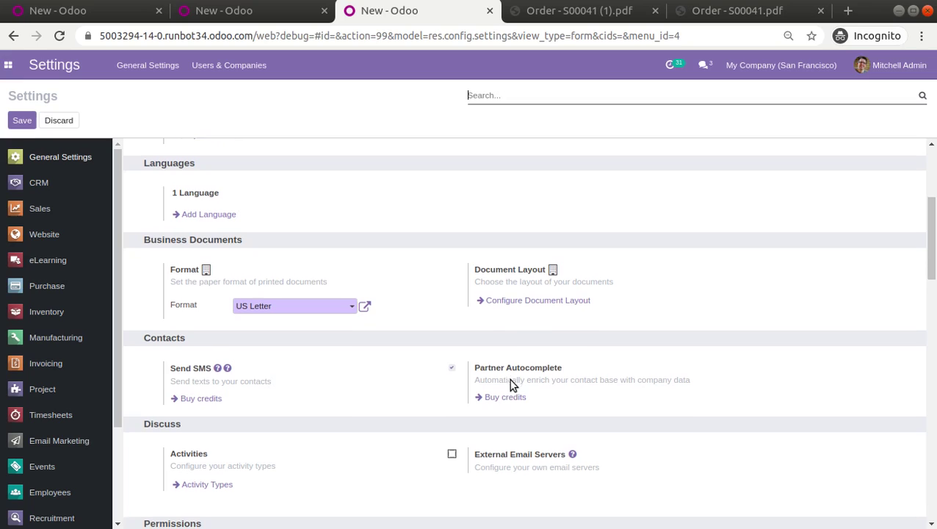
left_click(536, 301)
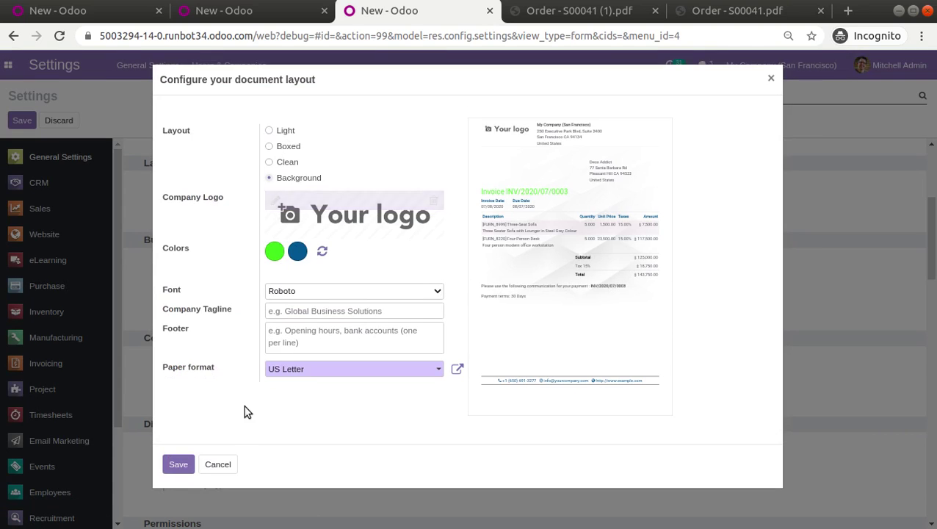
left_click(219, 465)
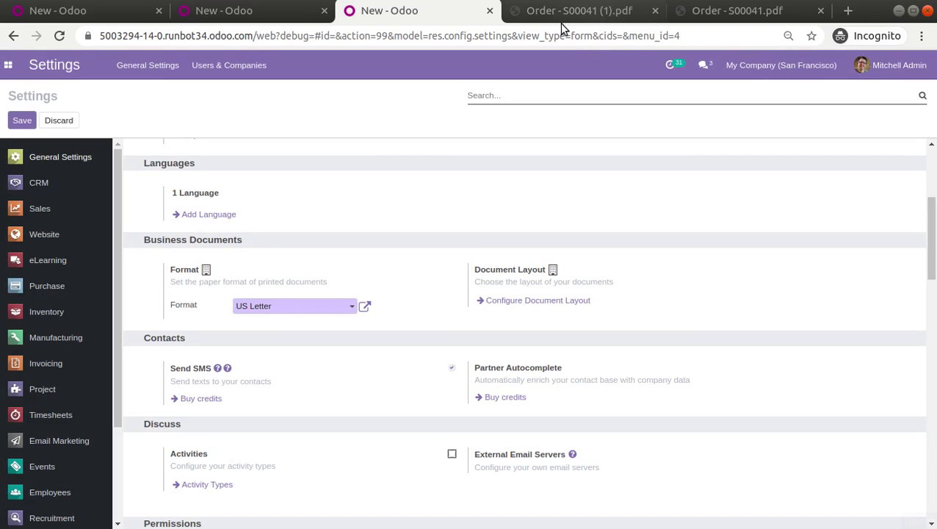
Check the earlier sales order PDF, then open purchase order P00010 in the Purchase app
left_click(617, 10)
left_click(349, 17)
left_click(287, 10)
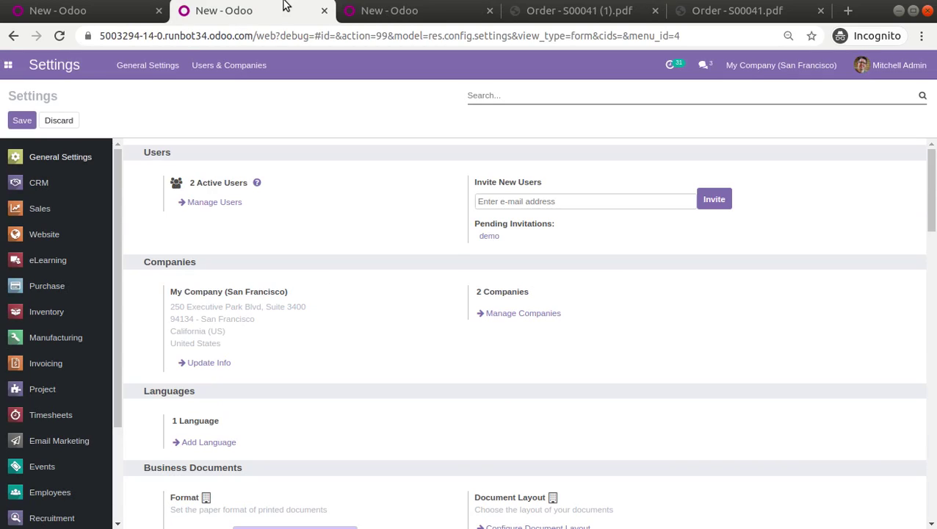
left_click(8, 64)
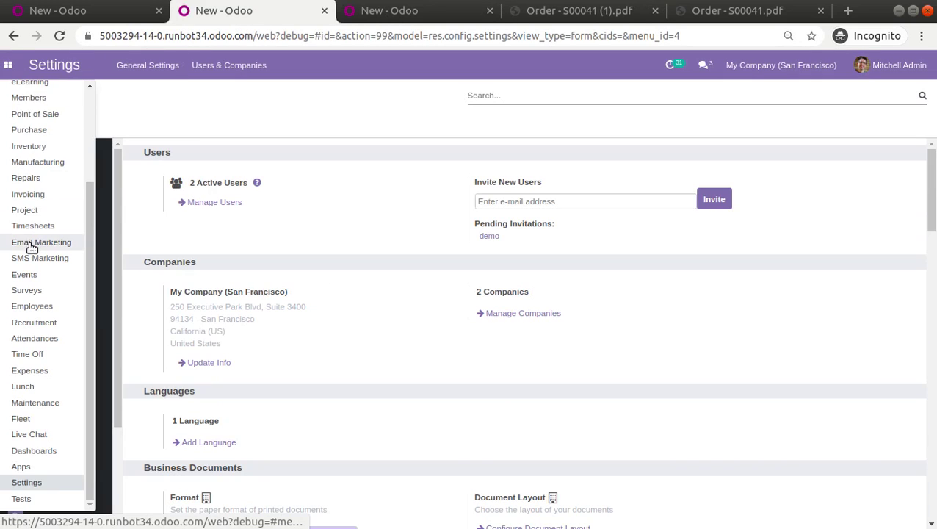
scroll(14, 242, "up", 2)
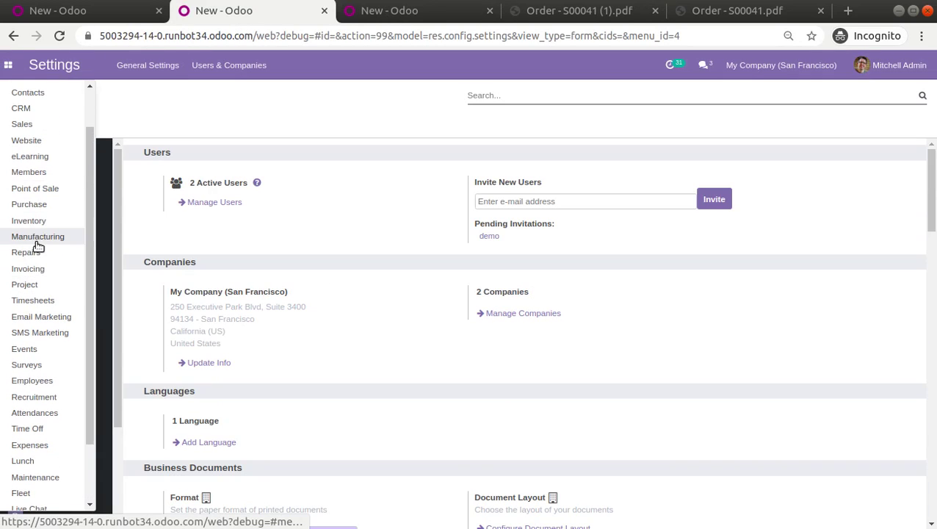
left_click(50, 206)
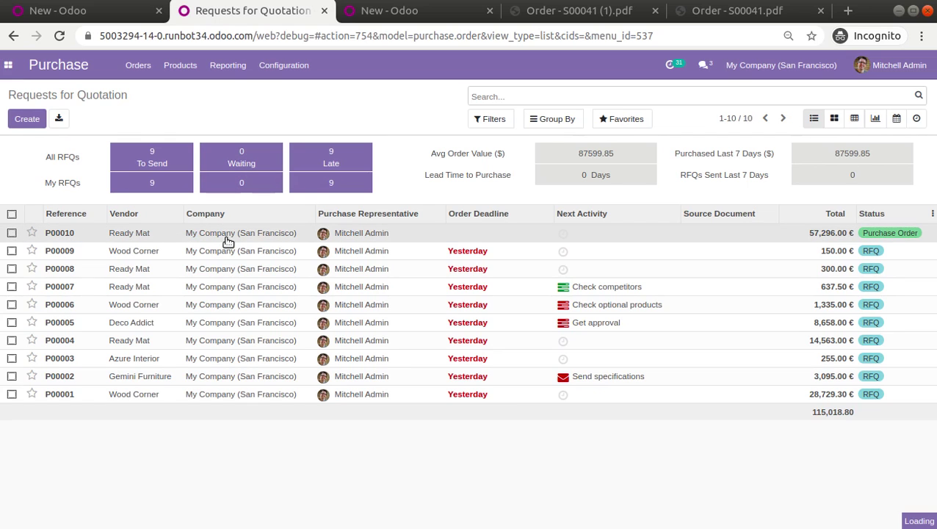
left_click(228, 239)
Print P00010's Purchase Order report and review the PDF's green title and blue headings
left_click(373, 118)
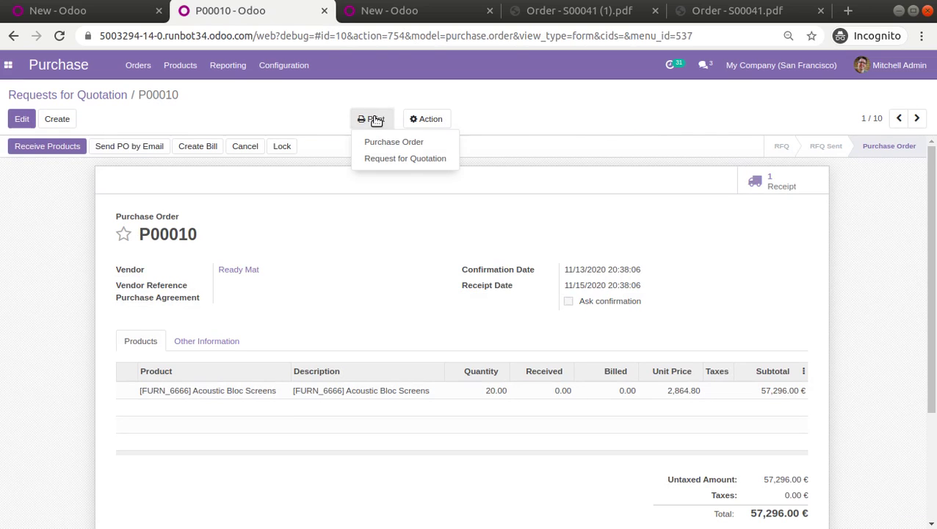
left_click(373, 142)
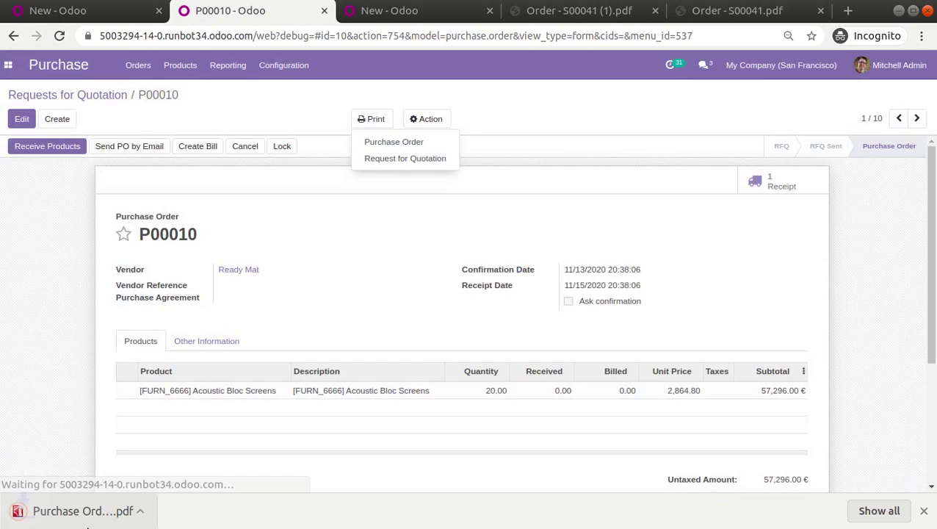
left_click(130, 507)
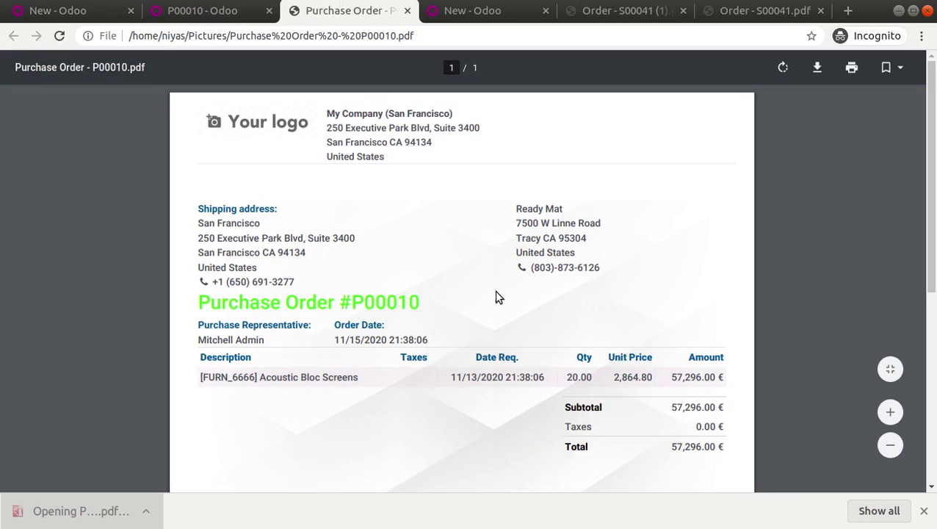
mouse_move(931, 174)
left_mouse_down()
mouse_move(930, 337)
mouse_move(930, 178)
left_mouse_up()
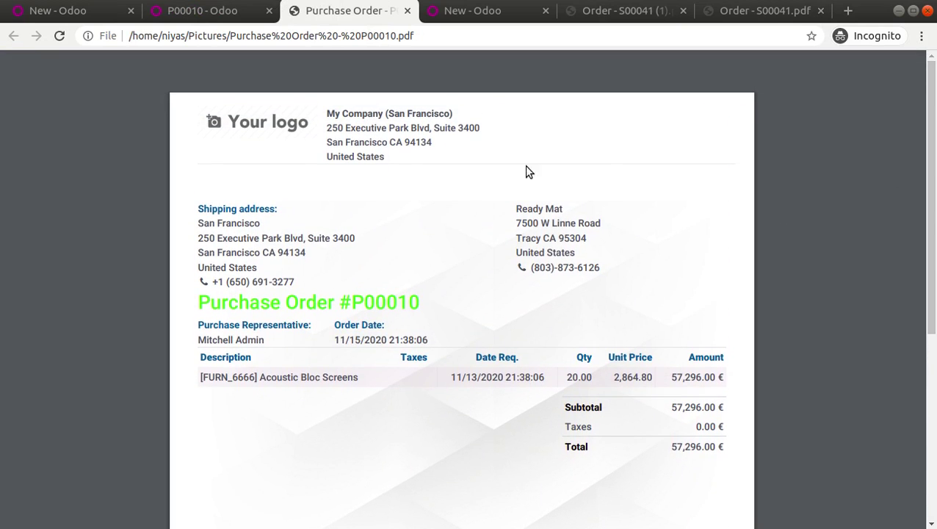
left_click(198, 10)
left_click(9, 66)
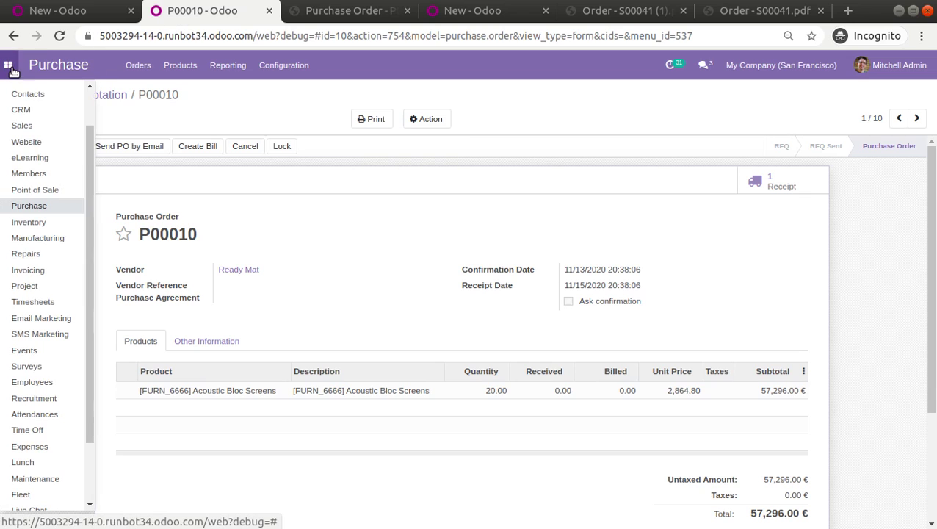
Print INV/2020/11/0003 with Print > Invoices from Invoicing's Customers > Invoices list
left_click(40, 285)
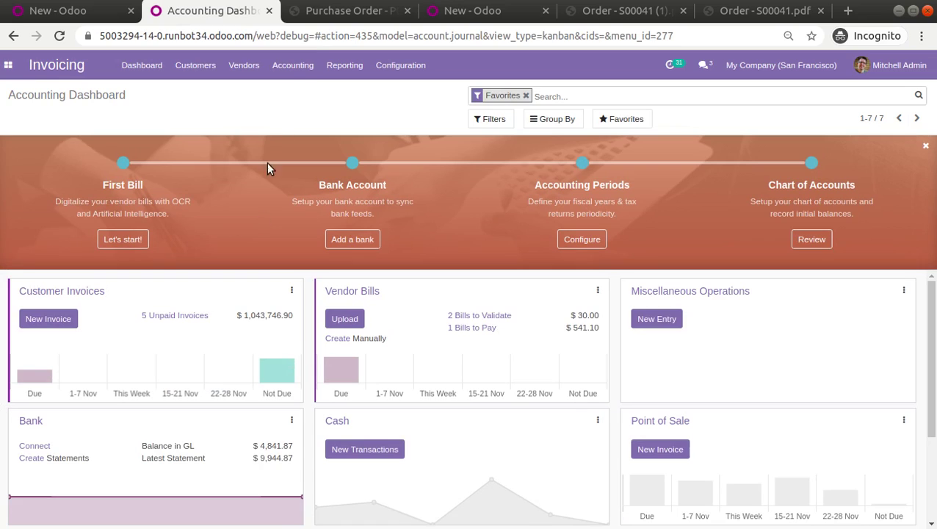
left_click(195, 65)
left_click(207, 92)
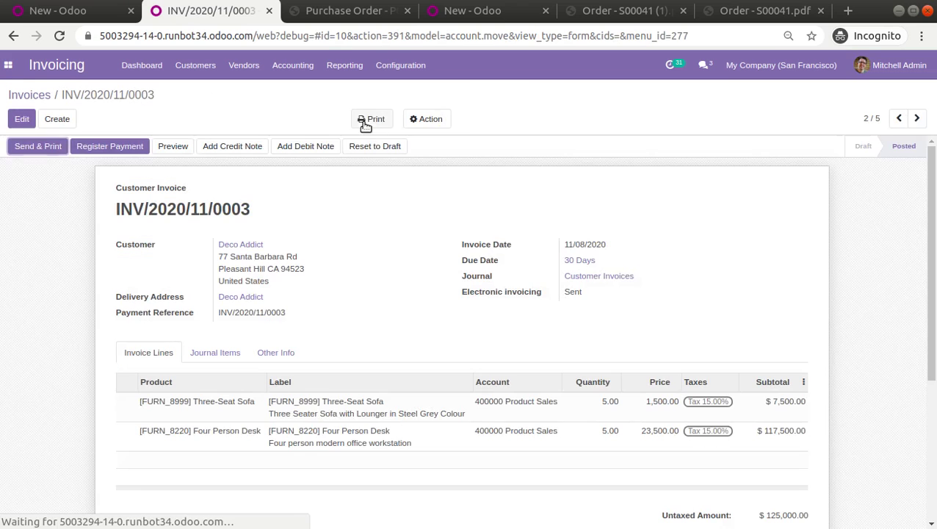
left_click(367, 121)
left_click(374, 142)
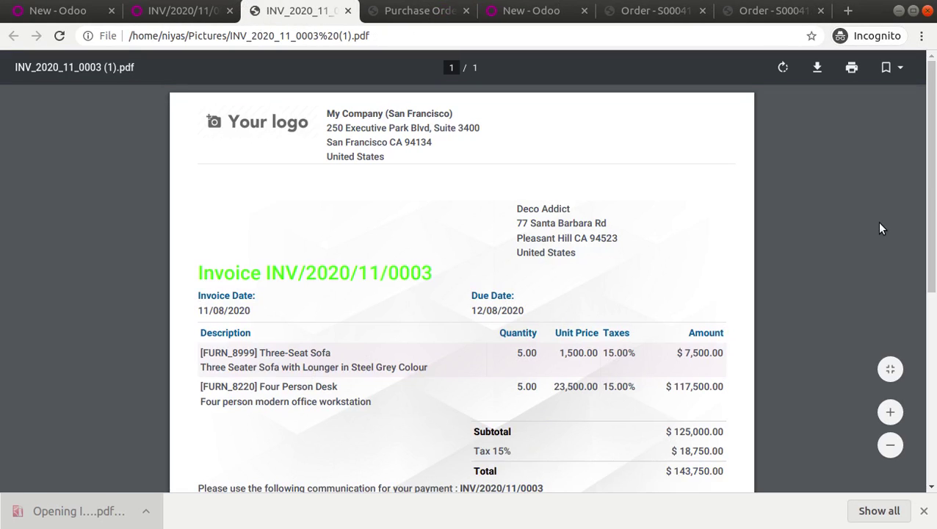
mouse_move(930, 143)
left_mouse_down()
mouse_move(931, 330)
mouse_move(934, 154)
left_mouse_up()
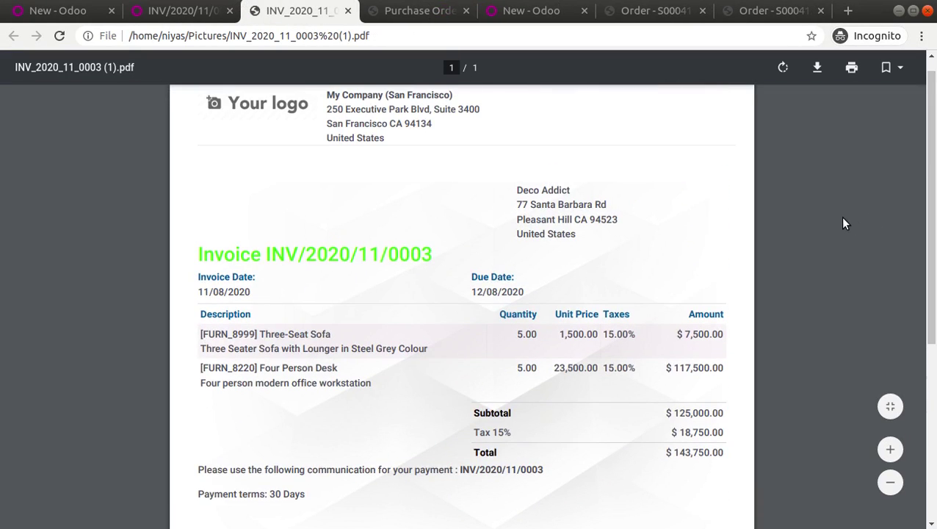
Scroll through the invoice PDF, then return to invoice INV/2020/11/0003 in Odoo
scroll(841, 218, "up", 1)
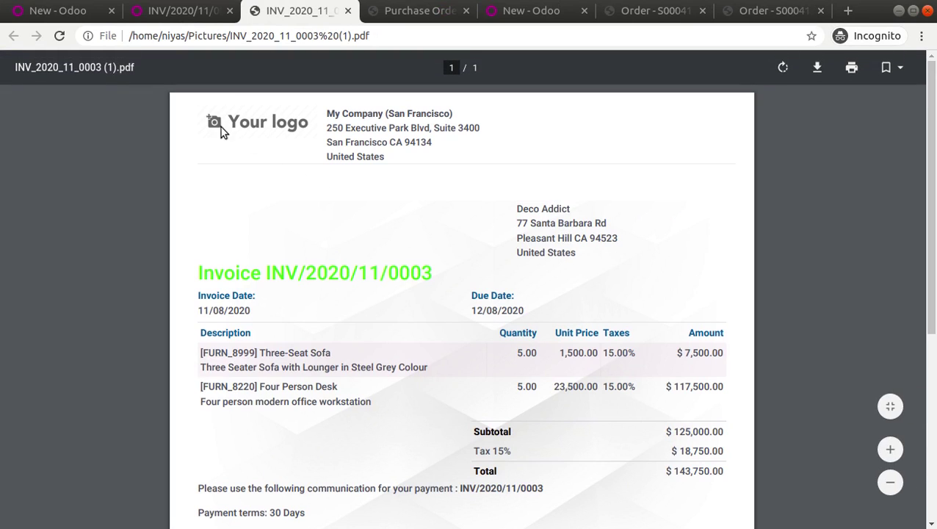
left_click(183, 12)
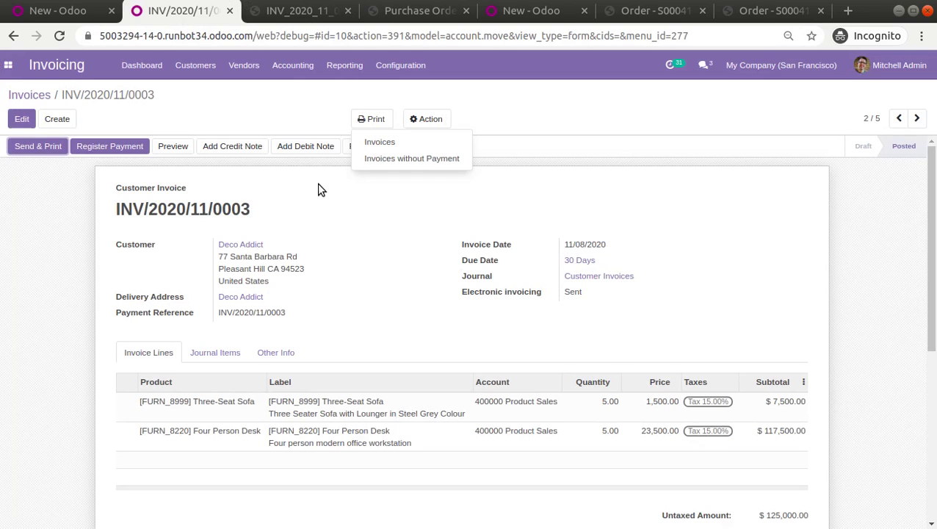
Open the Settings app, dismissing the User Error that appears on the first try
left_click(10, 67)
scroll(33, 330, "down", 2)
left_click(43, 485)
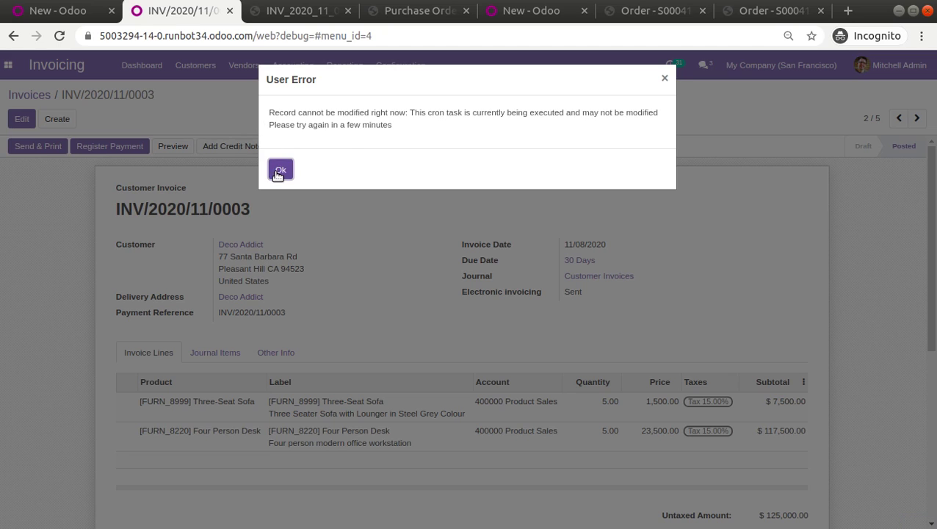
left_click(279, 170)
left_click(9, 65)
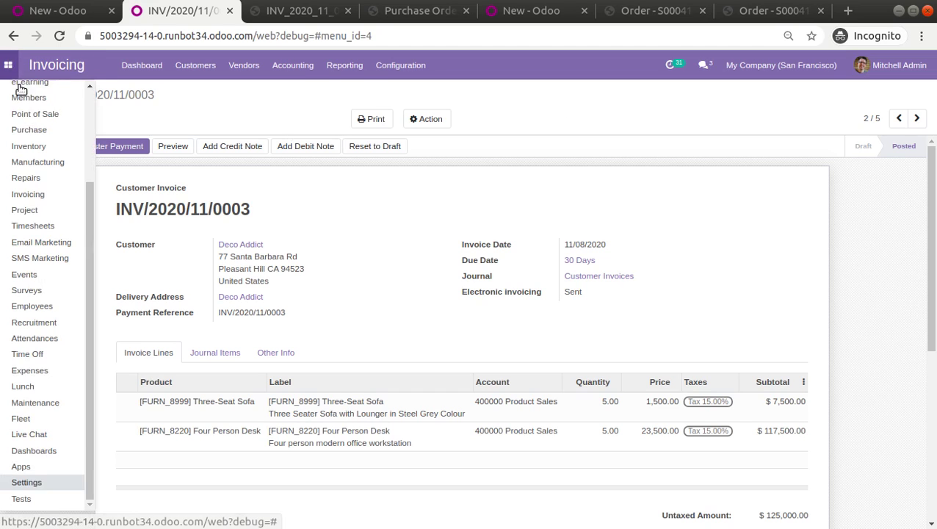
left_click(70, 484)
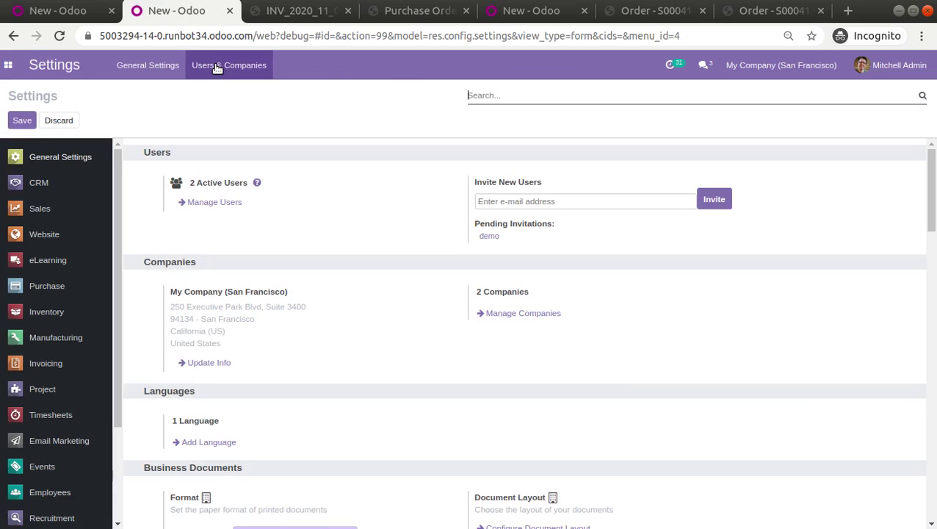
Open My Company (Chicago) under Users & Companies > Companies and start editing it
left_click(220, 65)
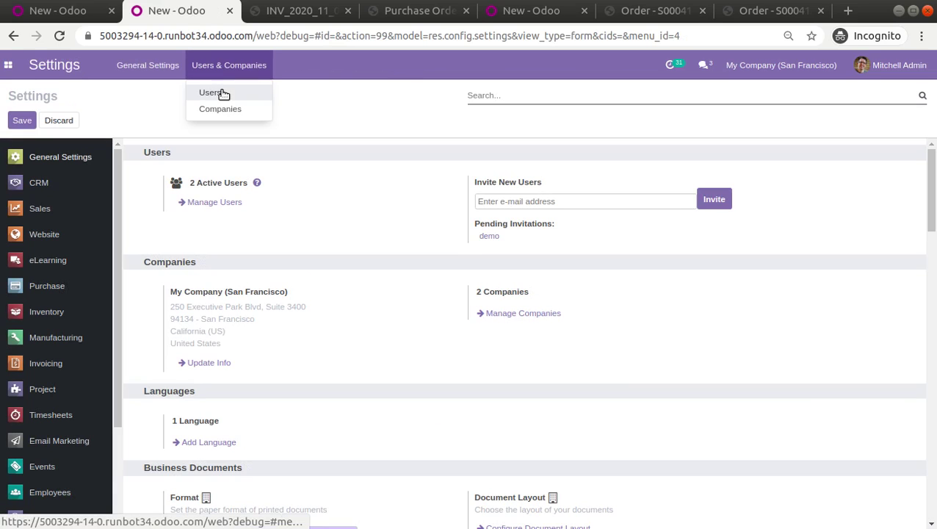
left_click(220, 109)
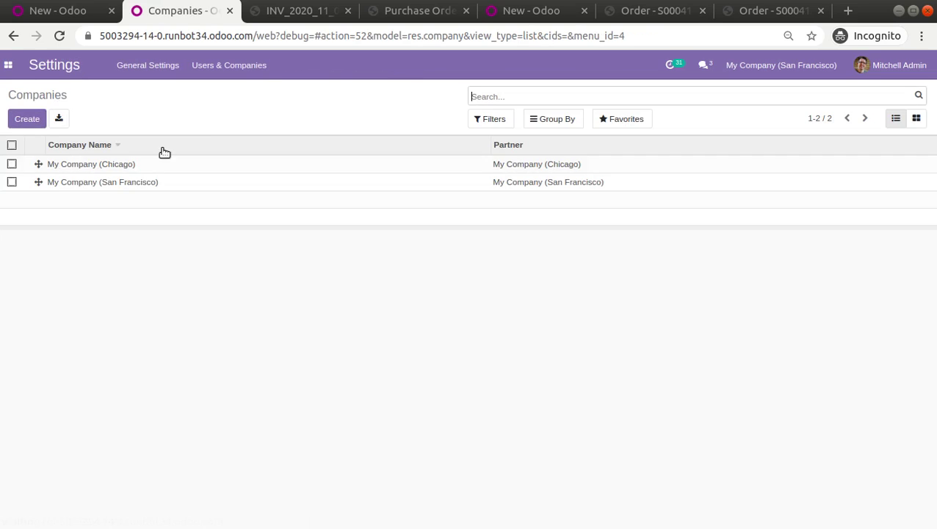
left_click(95, 170)
left_click(22, 121)
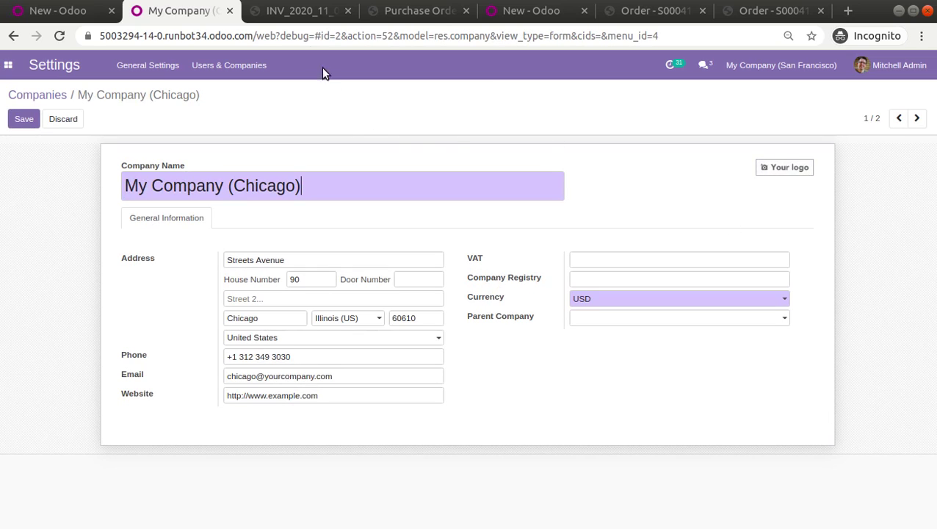
Look over the invoice PDF again, then go to the local Odoo home screen
left_click(288, 17)
mouse_move(933, 163)
left_mouse_down()
mouse_move(933, 382)
mouse_move(934, 167)
left_mouse_up()
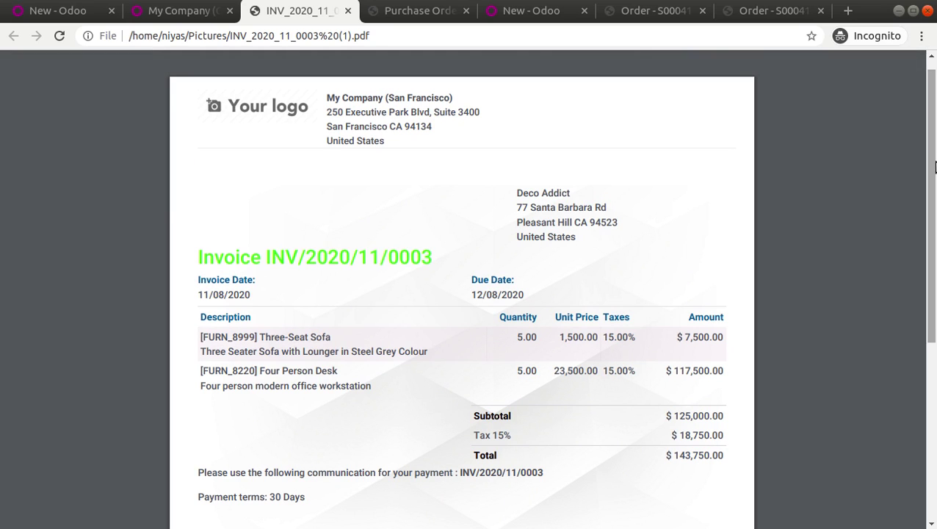
left_click(78, 19)
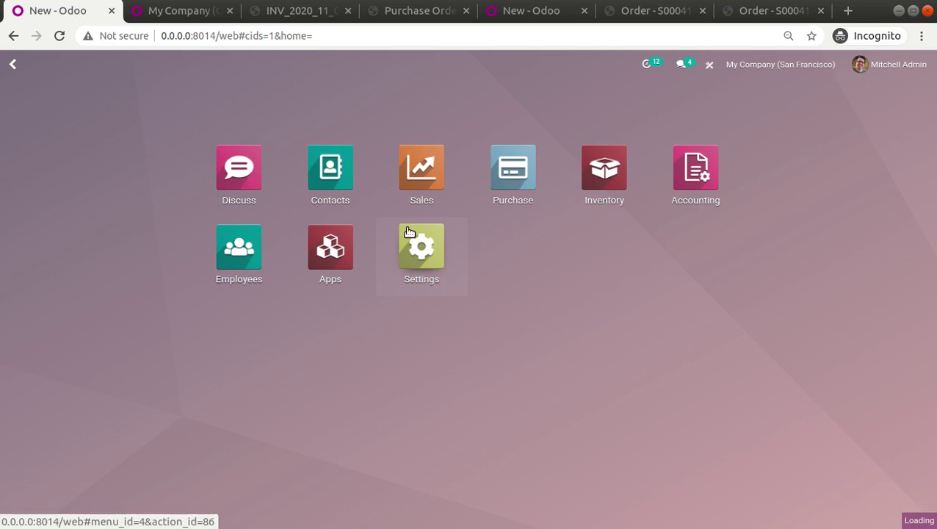
Open Settings on the local database and bring Business Documents, showing US Letter paper, into view
left_click(409, 232)
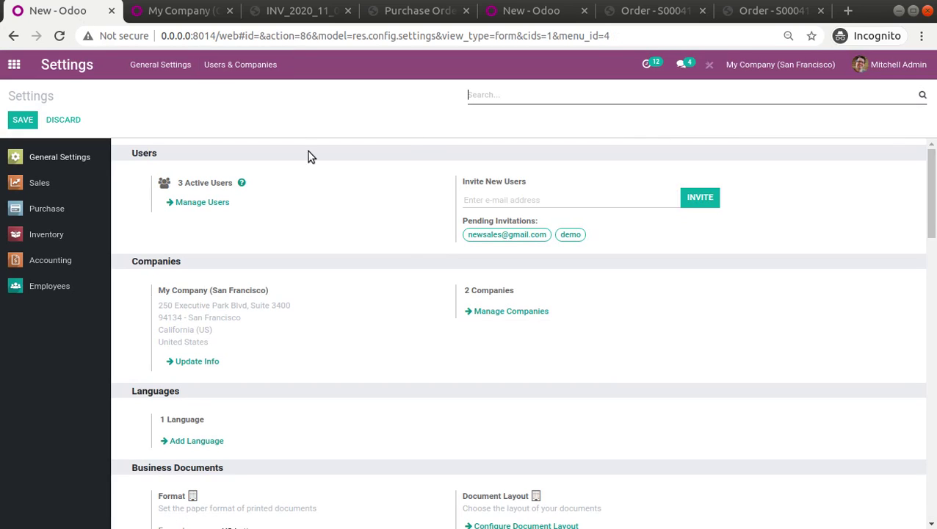
scroll(353, 210, "down", 3)
scroll(353, 210, "down", 4)
scroll(474, 251, "up", 1)
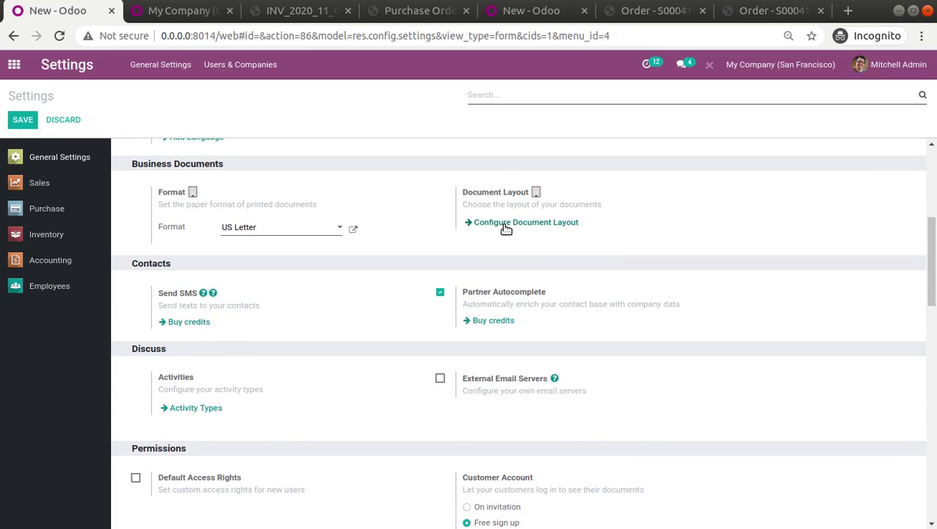